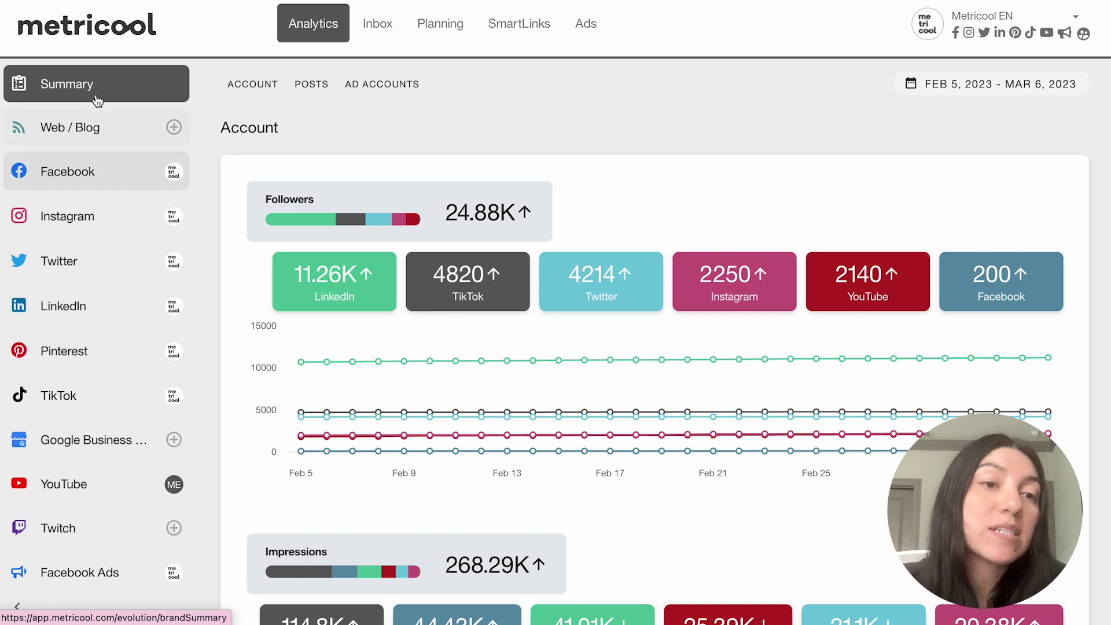
pyautogui.scroll(-4, 99, 454)
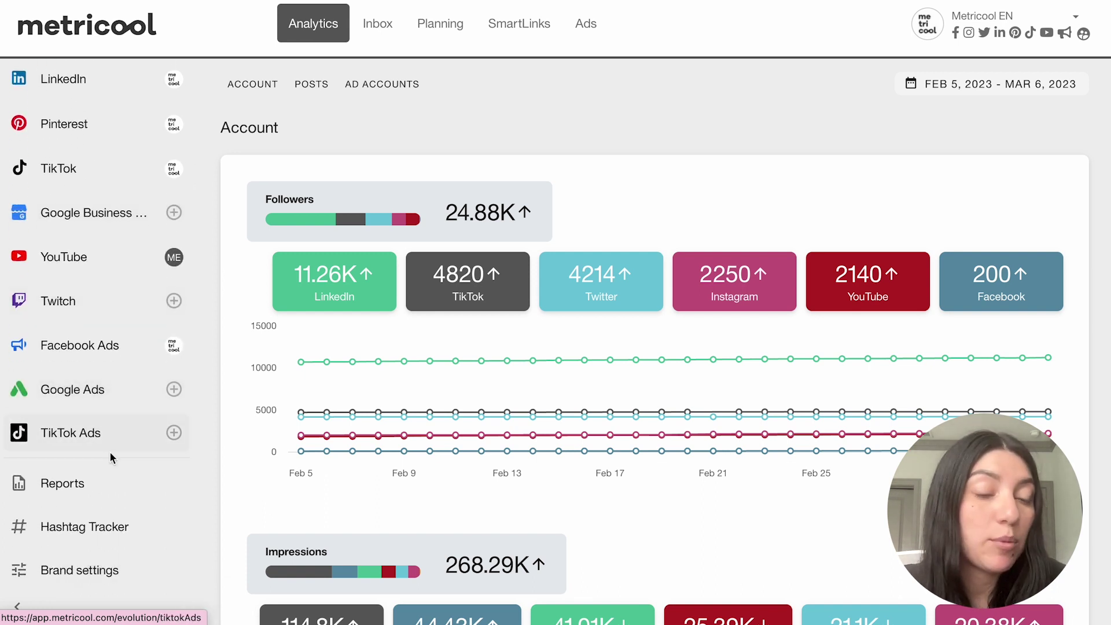
pyautogui.scroll(5, 109, 454)
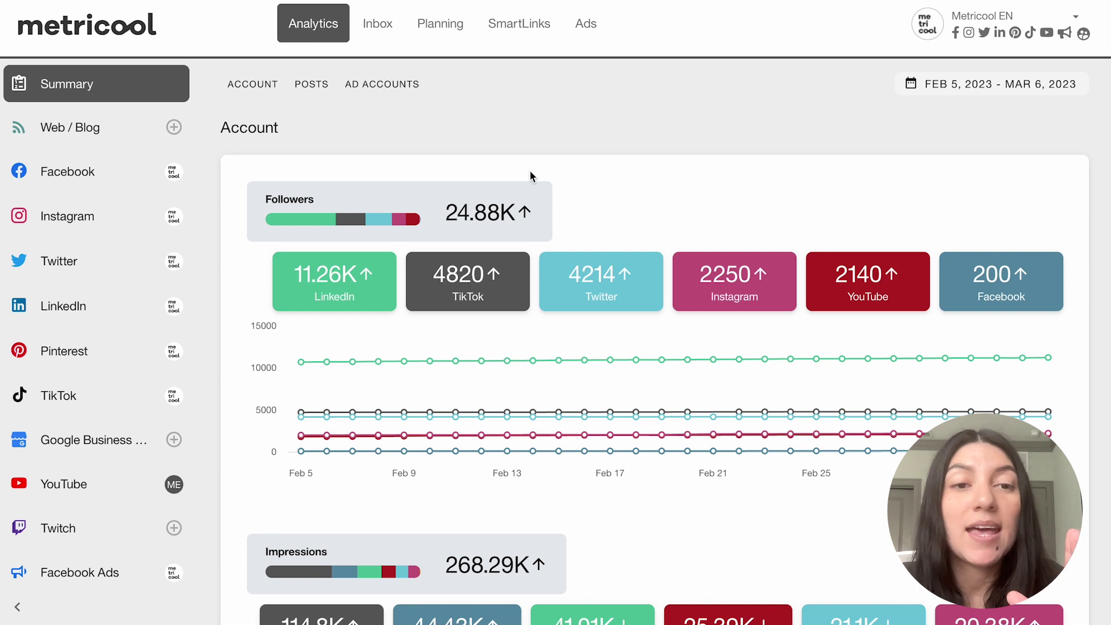
pyautogui.click(936, 93)
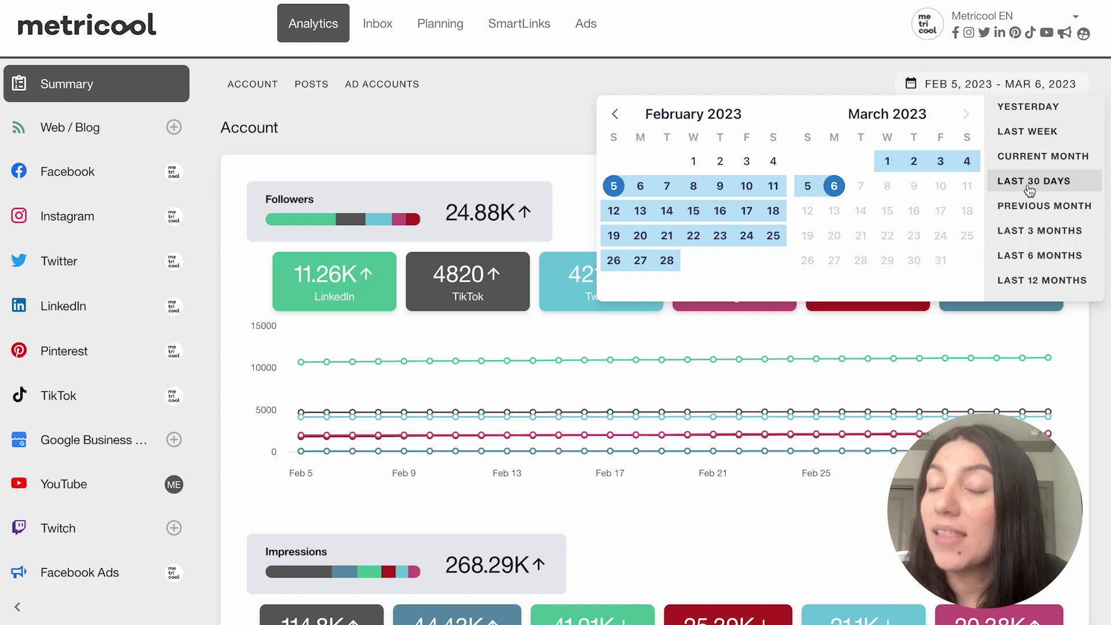
pyautogui.click(1030, 186)
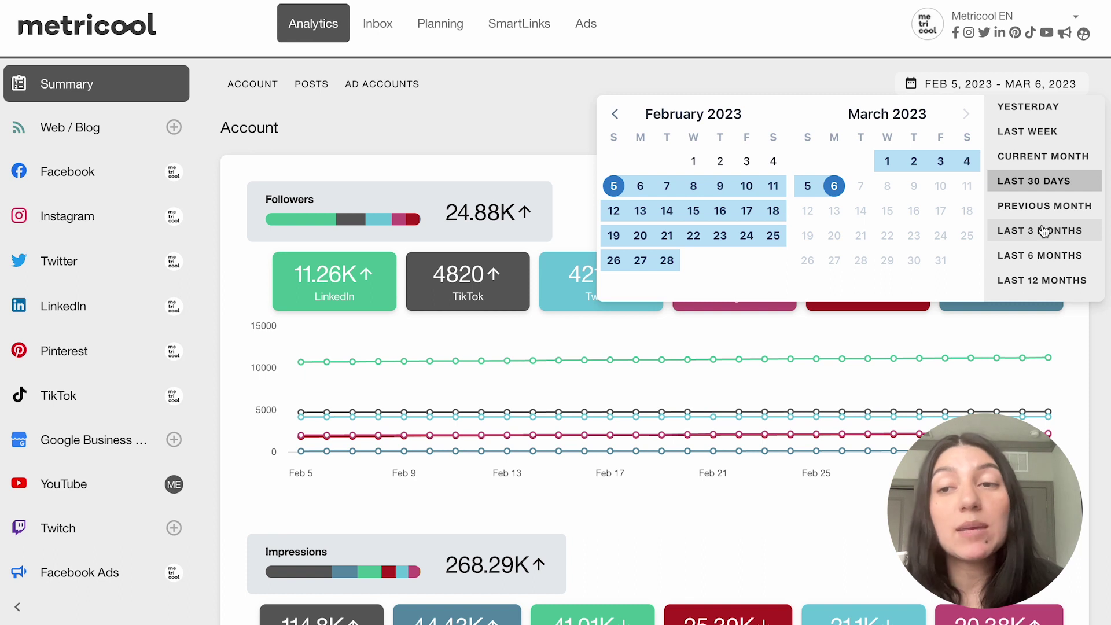
pyautogui.click(552, 121)
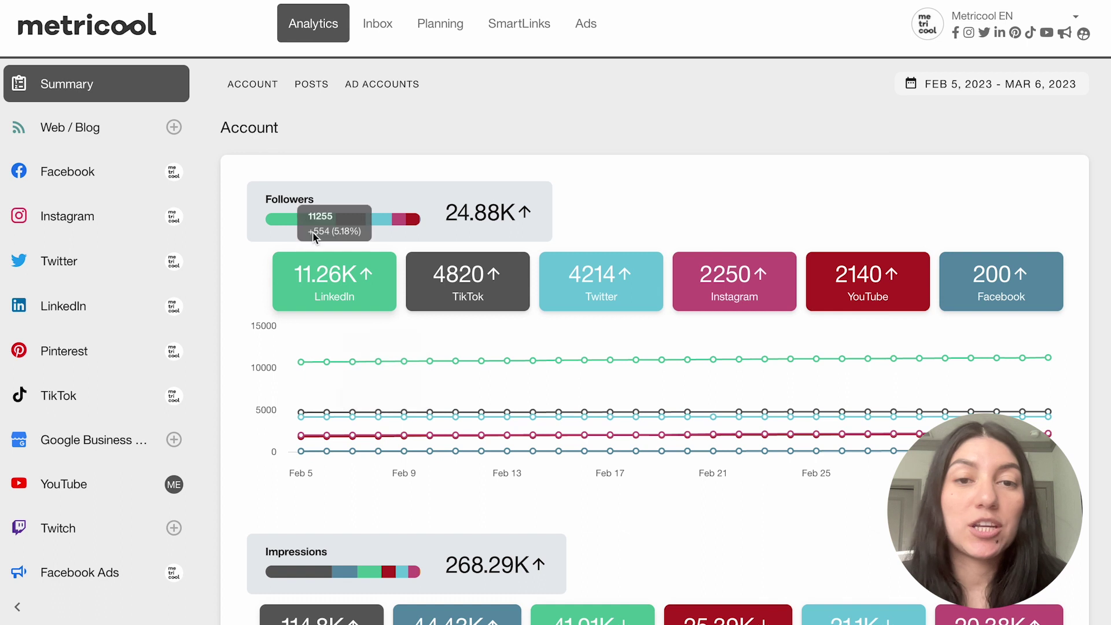
# Check the Followers card and chart values, then scroll to the 268.29K Impressions breakdown
pyautogui.scroll(-1, 423, 435)
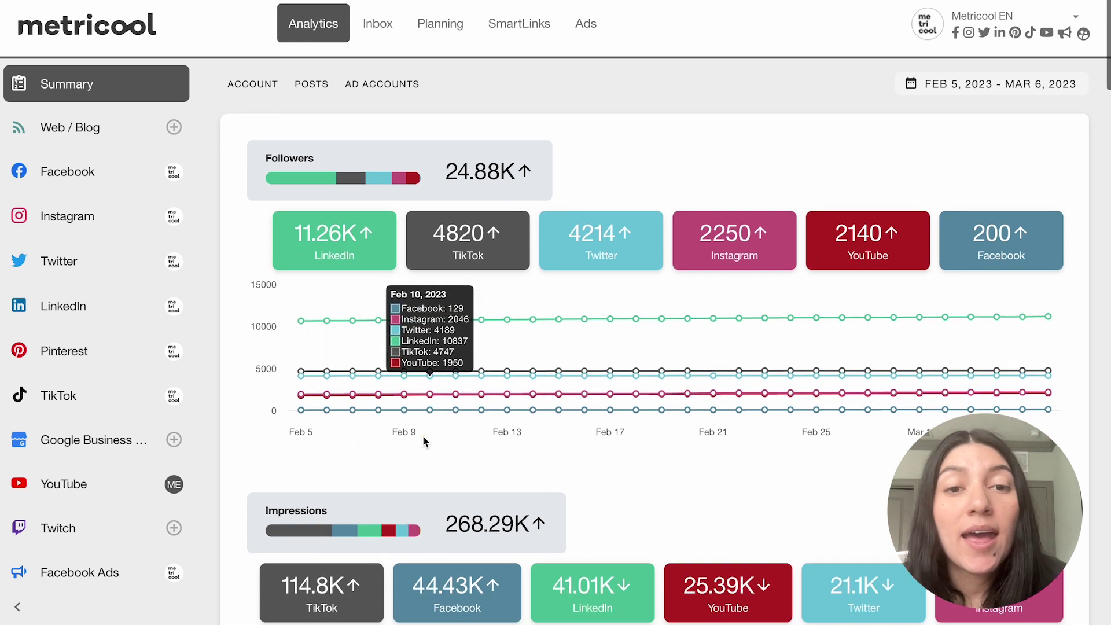
pyautogui.moveTo(457, 170)
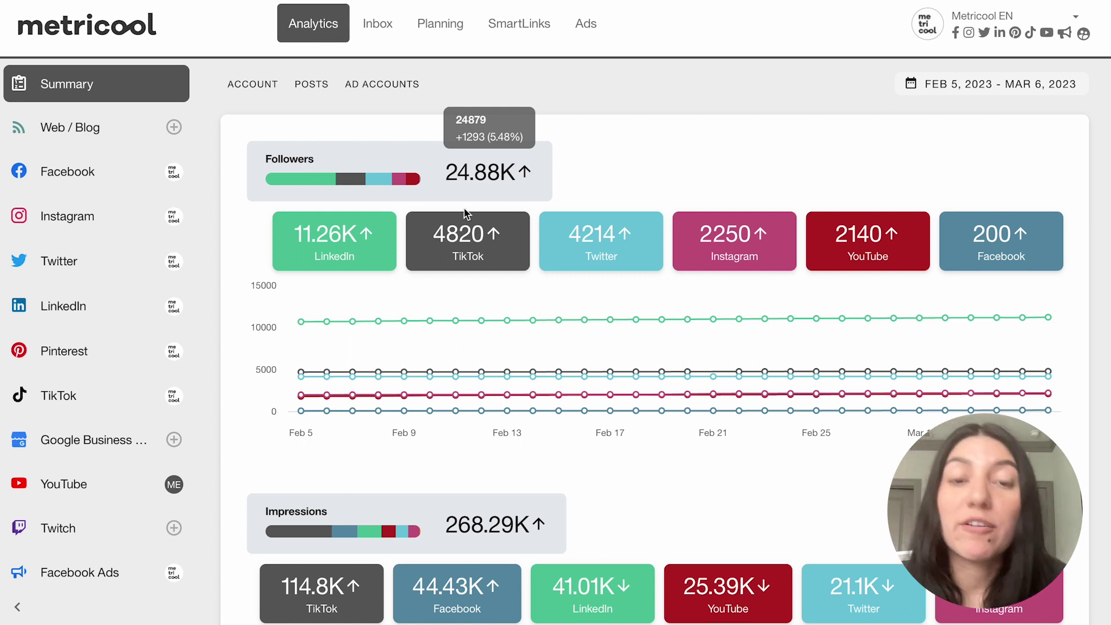
pyautogui.moveTo(559, 252)
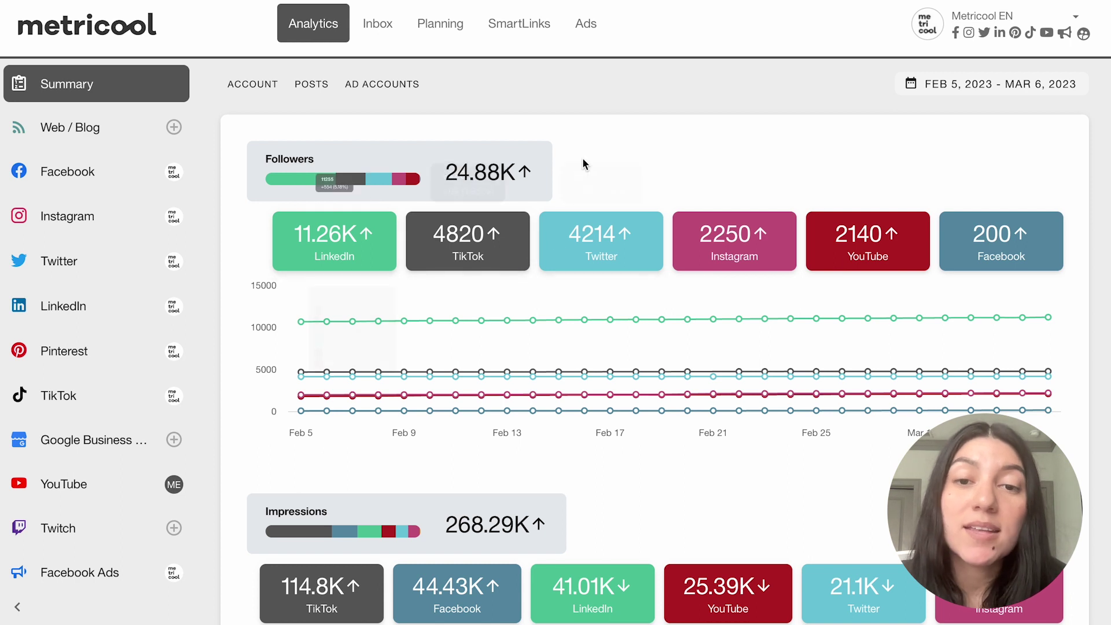
pyautogui.moveTo(369, 267)
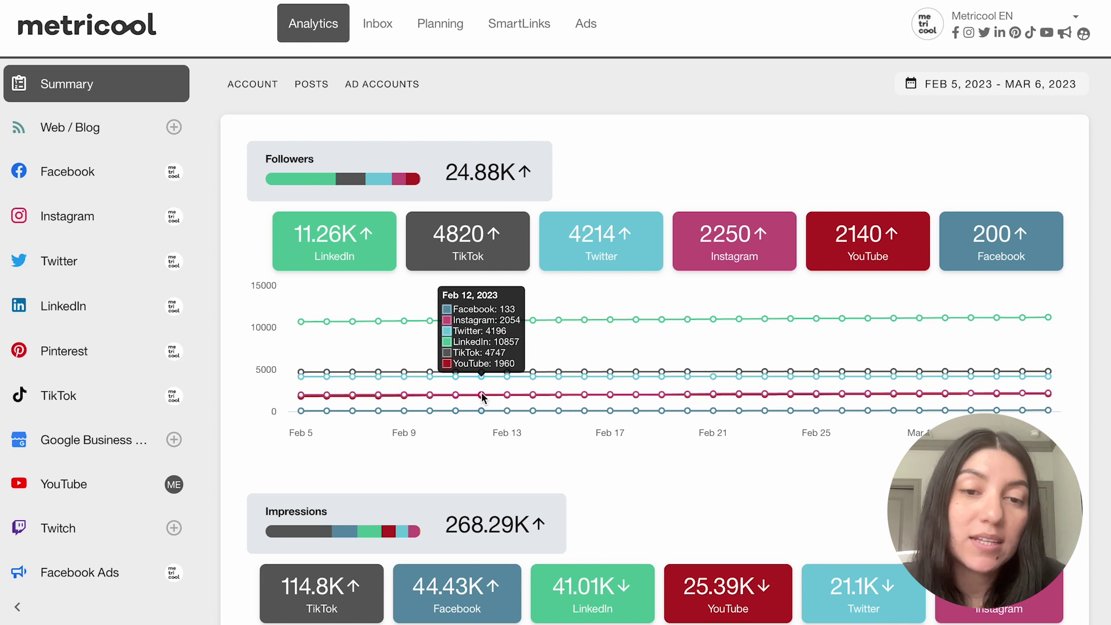
pyautogui.scroll(-5, 524, 398)
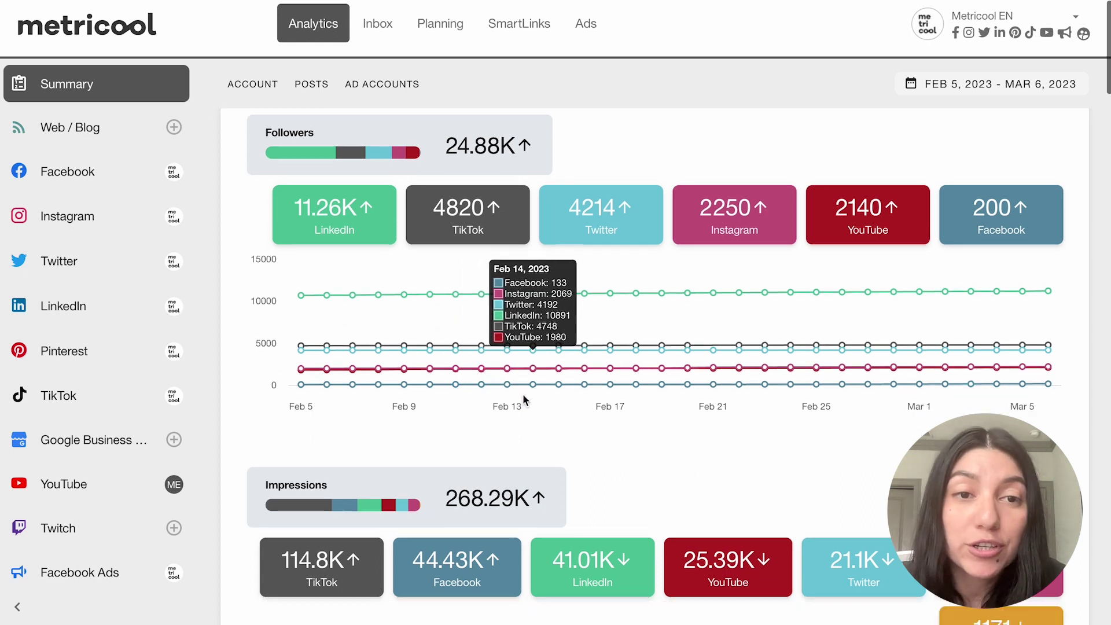
pyautogui.scroll(-1, 523, 394)
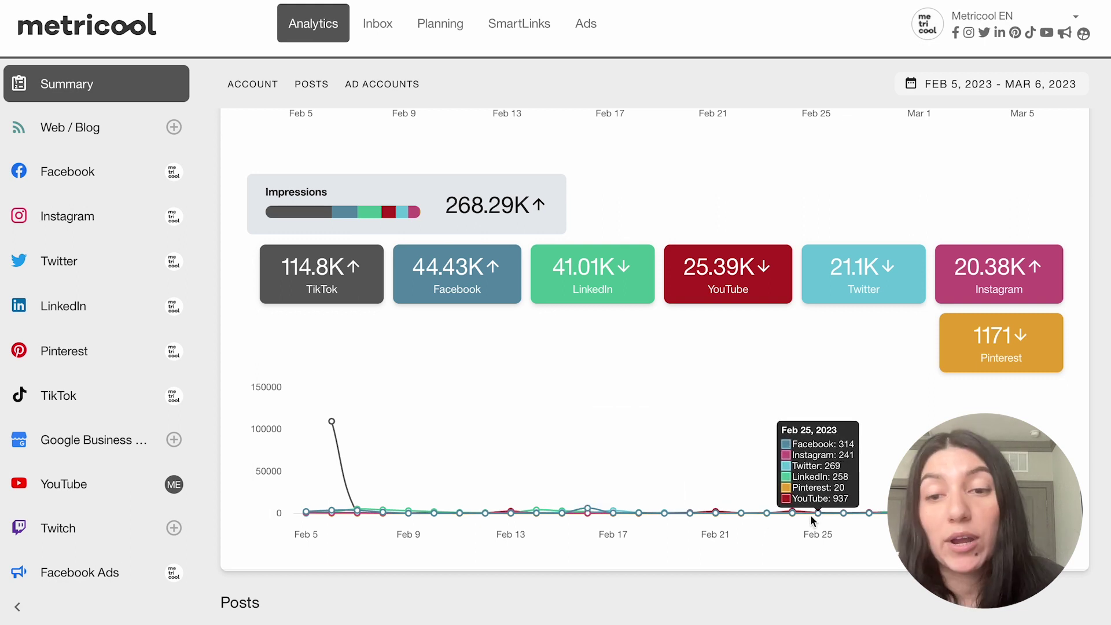
# Scroll past Posts interactions and Number of posts to the impressions-ranked List of posts
pyautogui.scroll(-1, 811, 515)
pyautogui.scroll(-6, 811, 521)
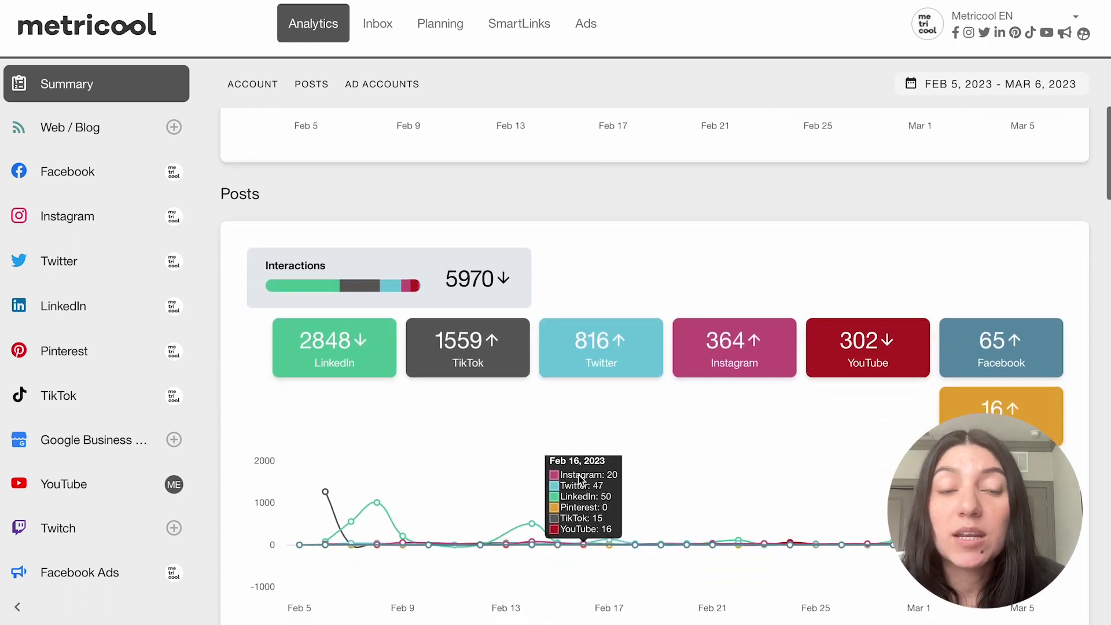
pyautogui.scroll(-8, 579, 479)
pyautogui.scroll(-1, 578, 479)
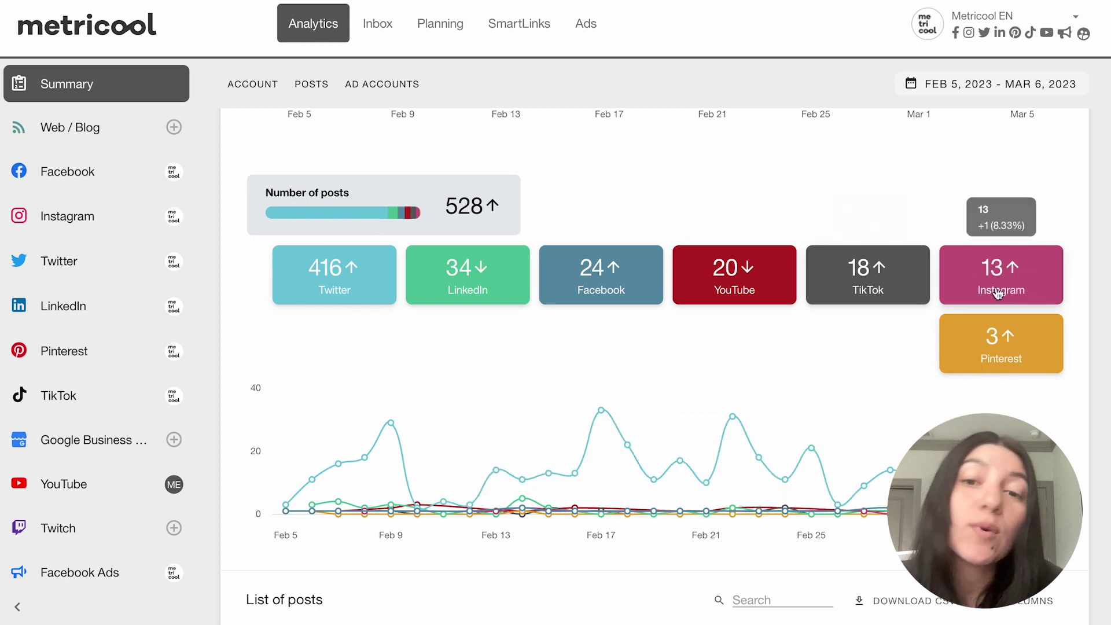
pyautogui.scroll(-7, 870, 428)
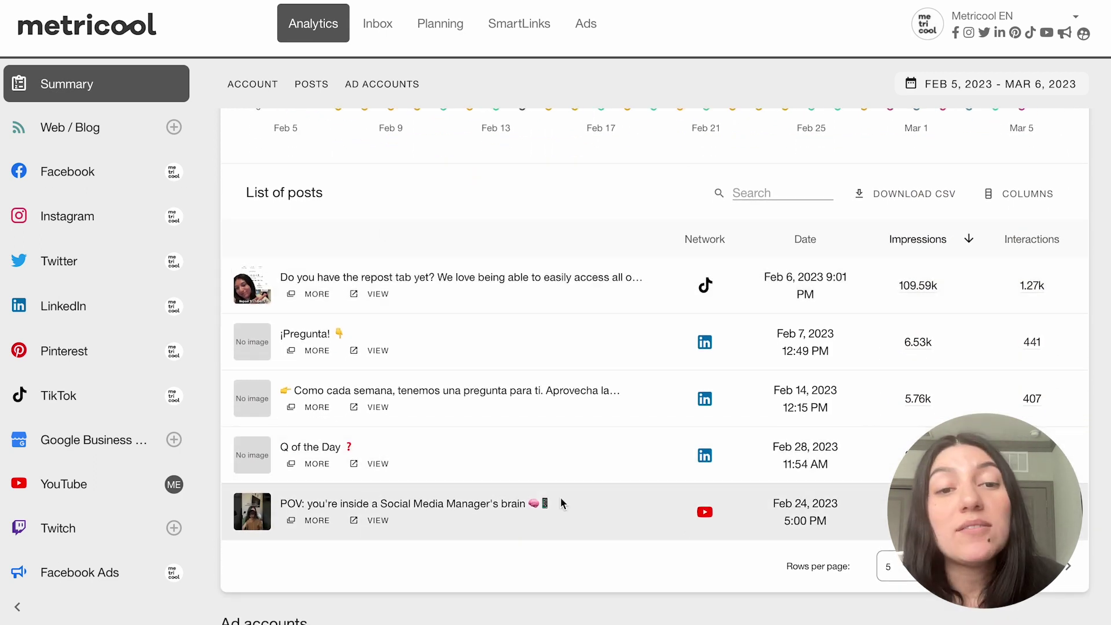
pyautogui.scroll(-1, 653, 470)
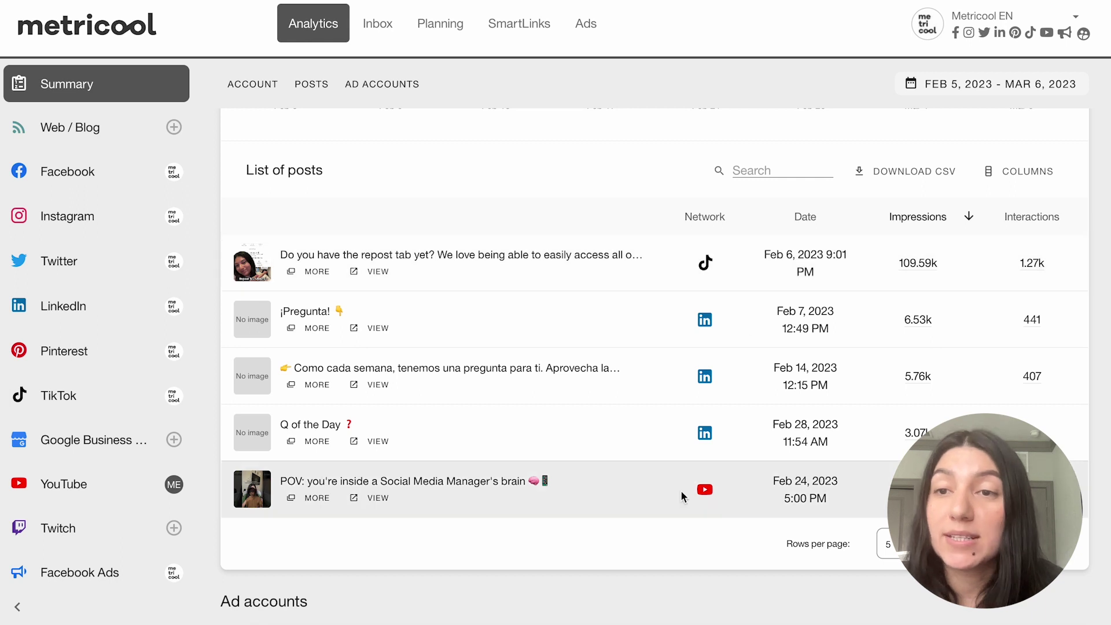
# Scroll through the Ad accounts charts and back up to the 24.88K-follower Account overview
pyautogui.scroll(-3, 682, 492)
pyautogui.scroll(-14, 680, 491)
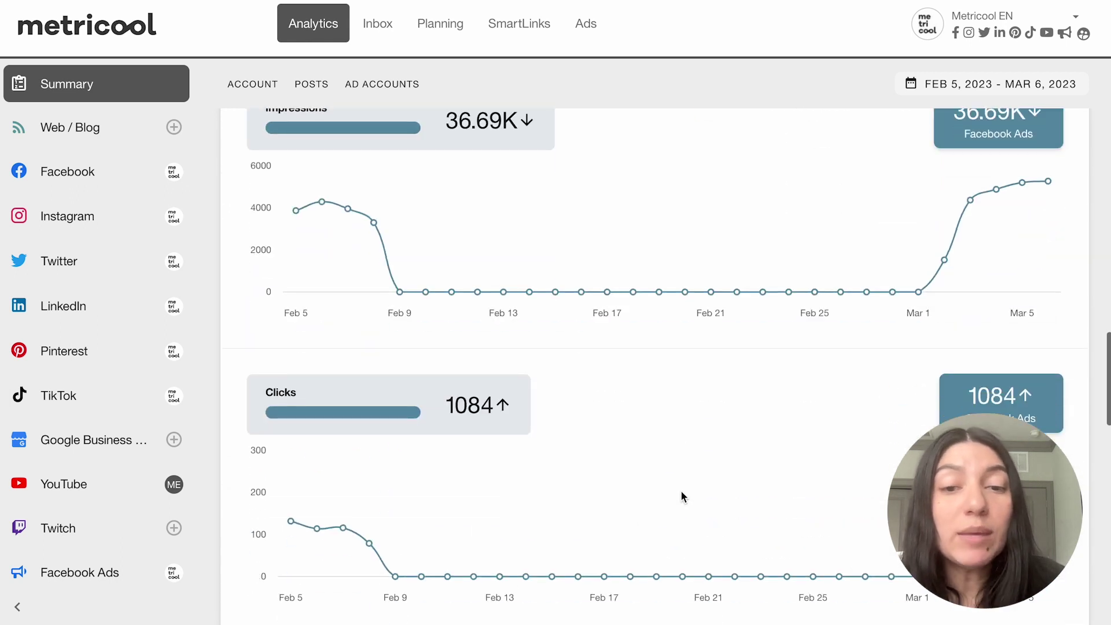
pyautogui.scroll(-15, 681, 491)
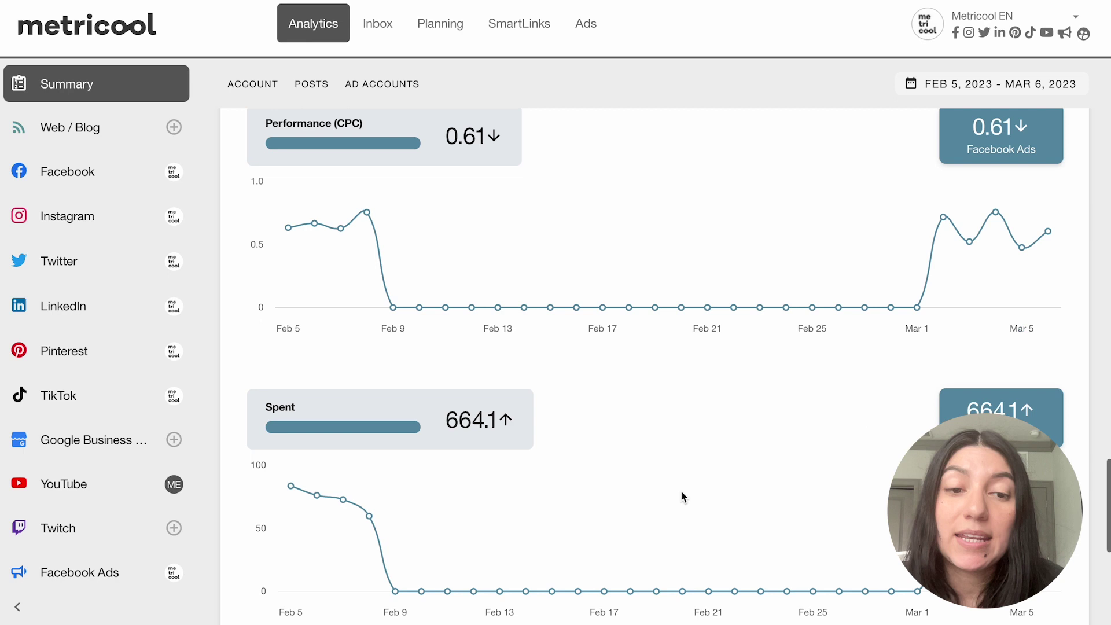
pyautogui.scroll(10, 682, 496)
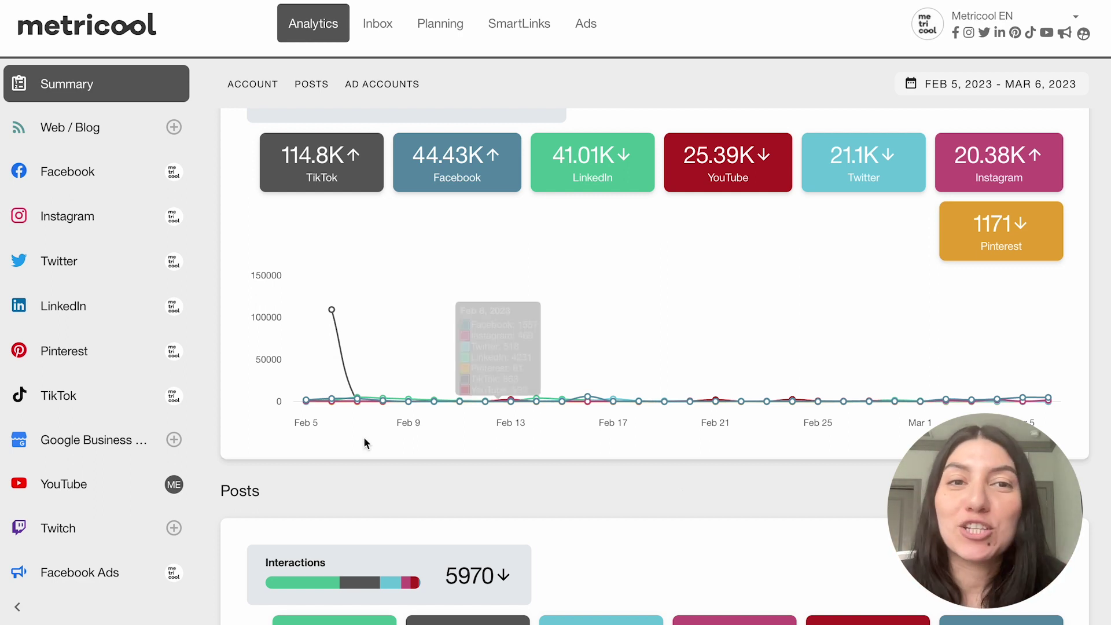
pyautogui.scroll(10, 148, 172)
pyautogui.scroll(-1, 150, 172)
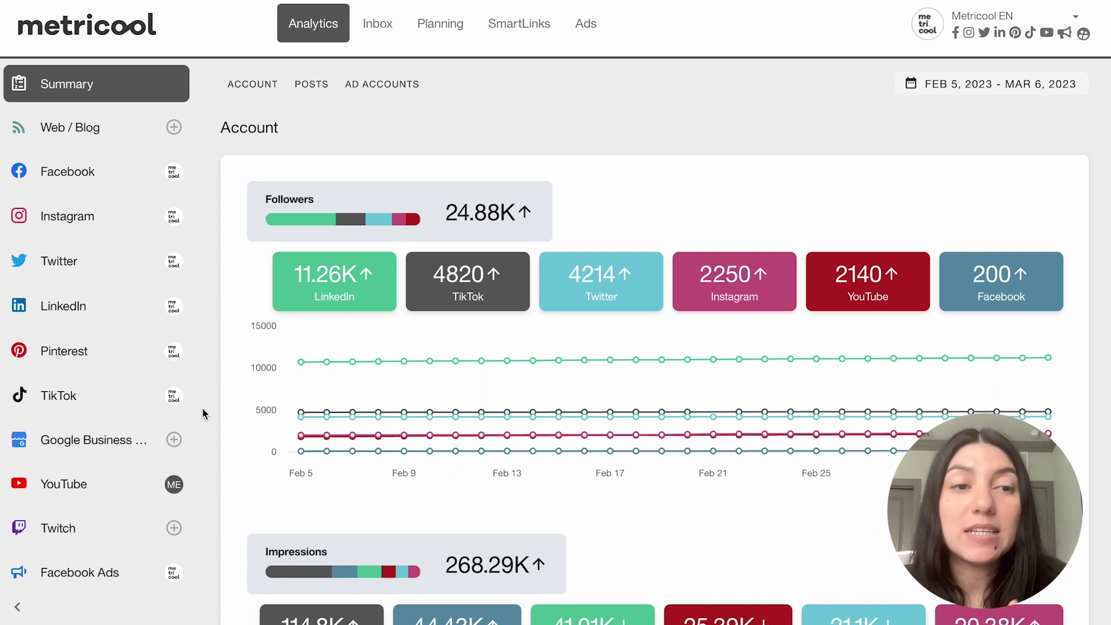
# Switch to Instagram Community analytics: 2250 followers, 112 following, 13 posts
pyautogui.click(103, 222)
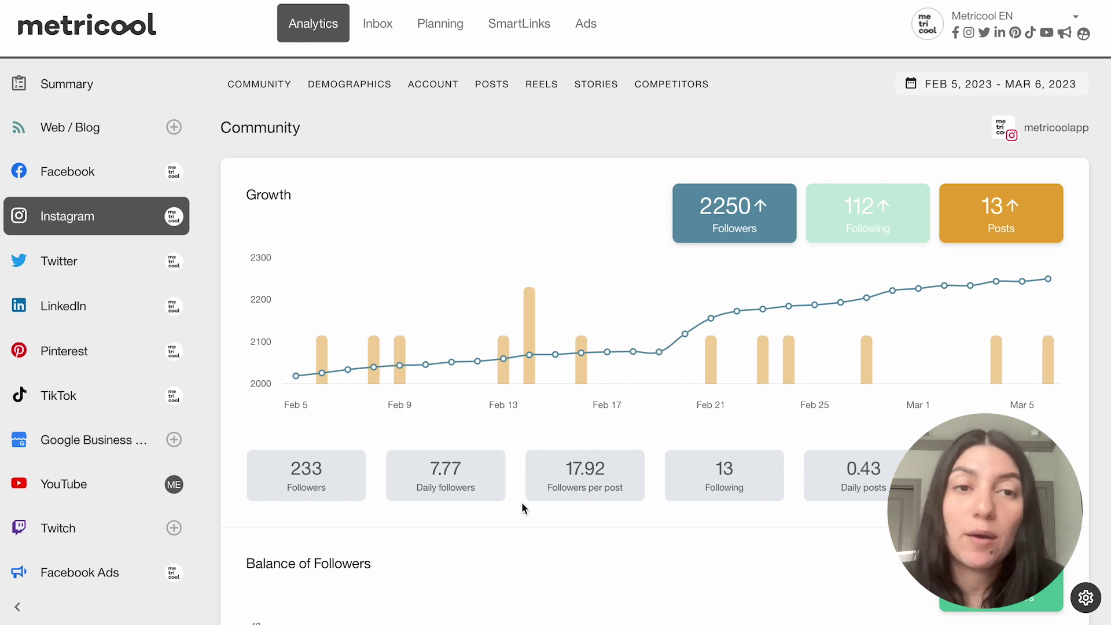
pyautogui.scroll(-1, 584, 349)
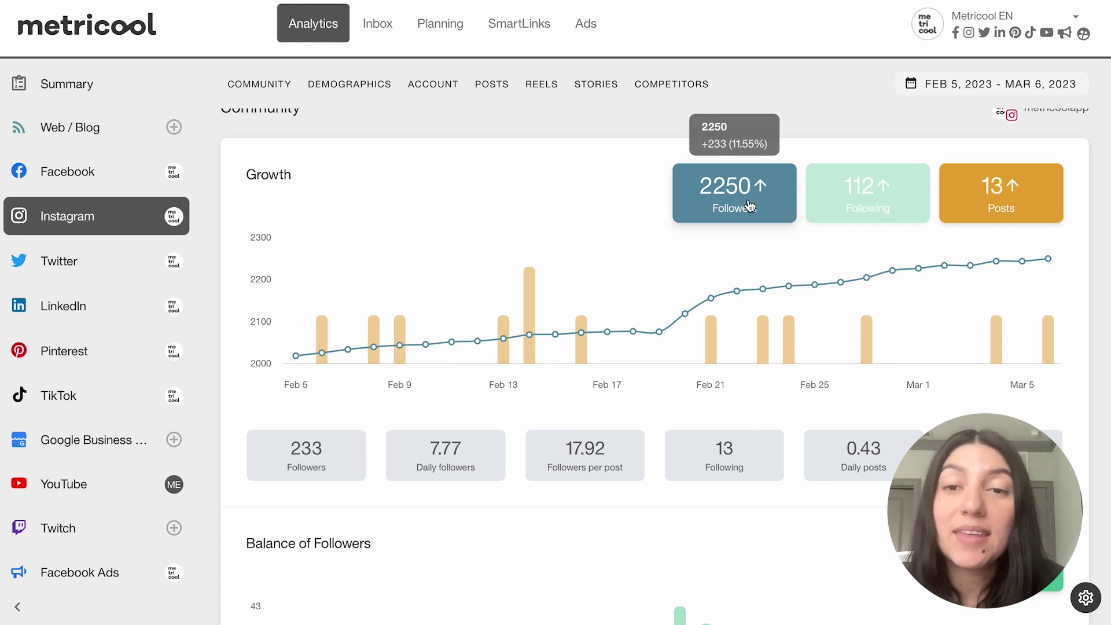
pyautogui.moveTo(1011, 197)
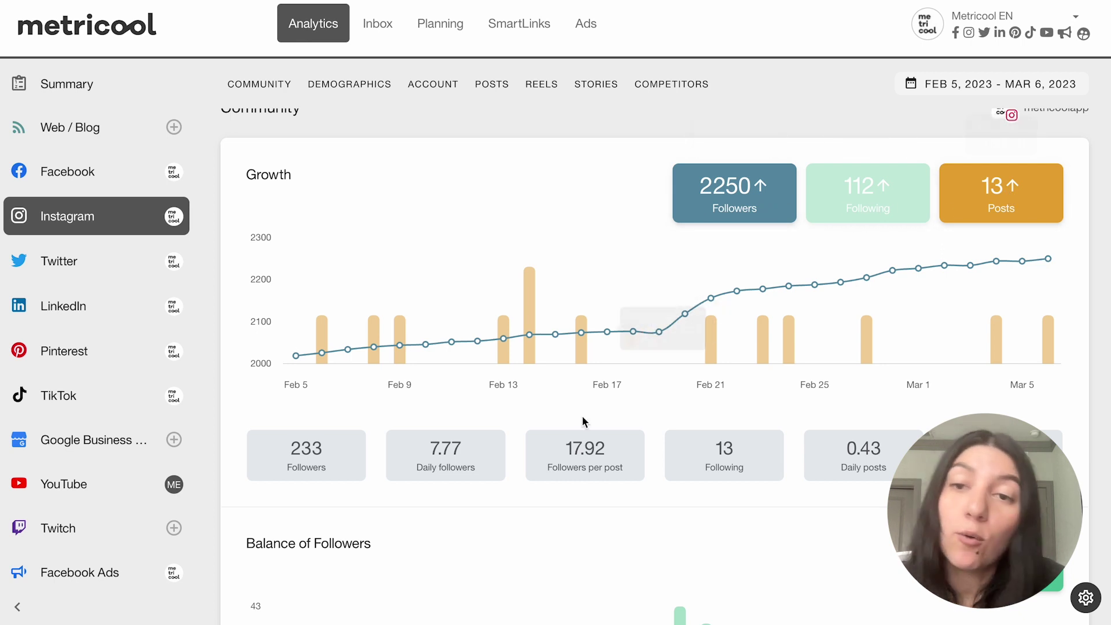
# Scroll past the Balance of Followers chart to the Gender and Age demographics charts
pyautogui.scroll(-5, 584, 420)
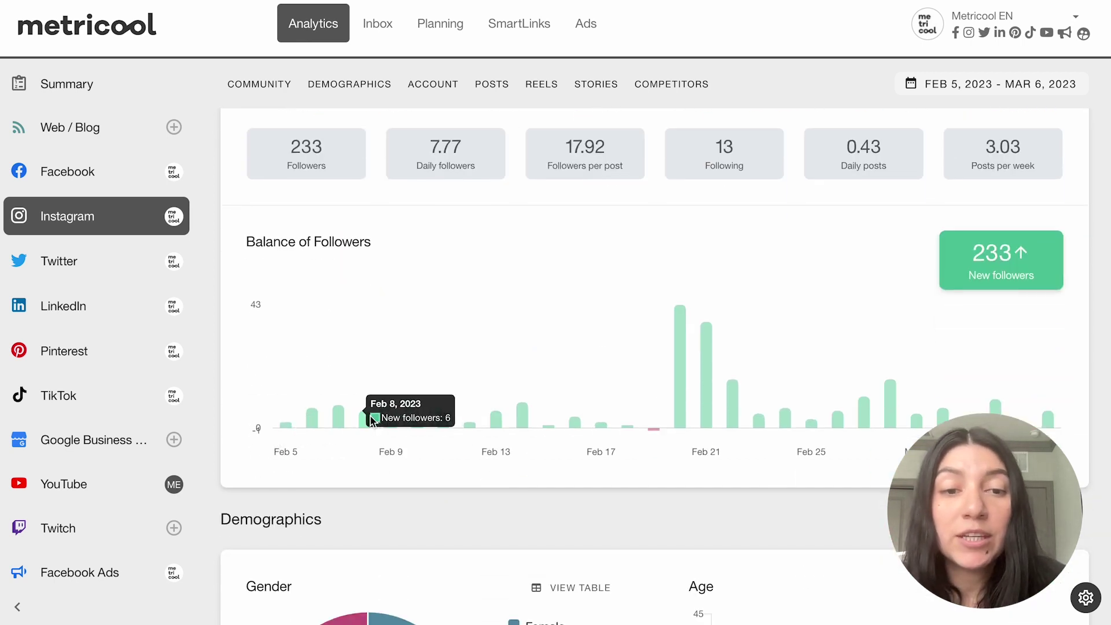
pyautogui.moveTo(704, 405)
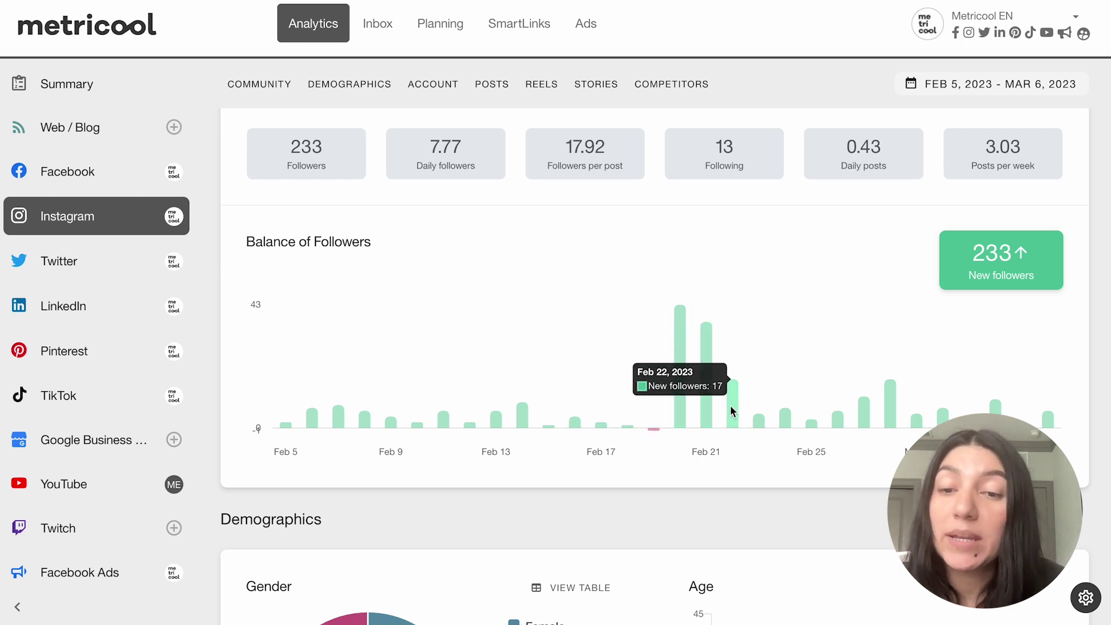
pyautogui.moveTo(662, 433)
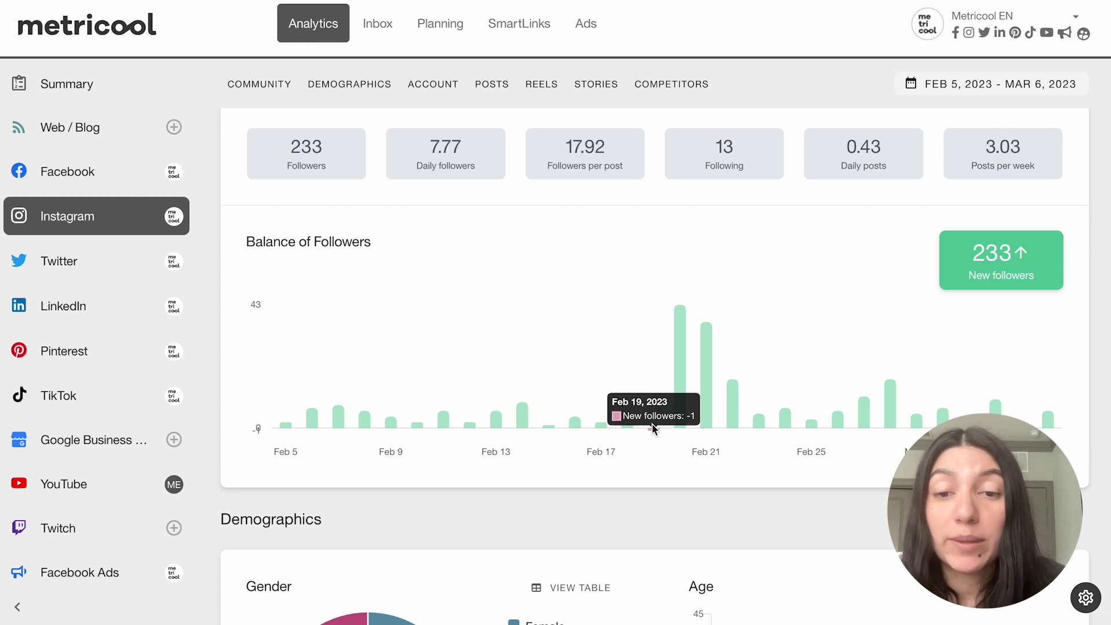
pyautogui.scroll(-6, 658, 459)
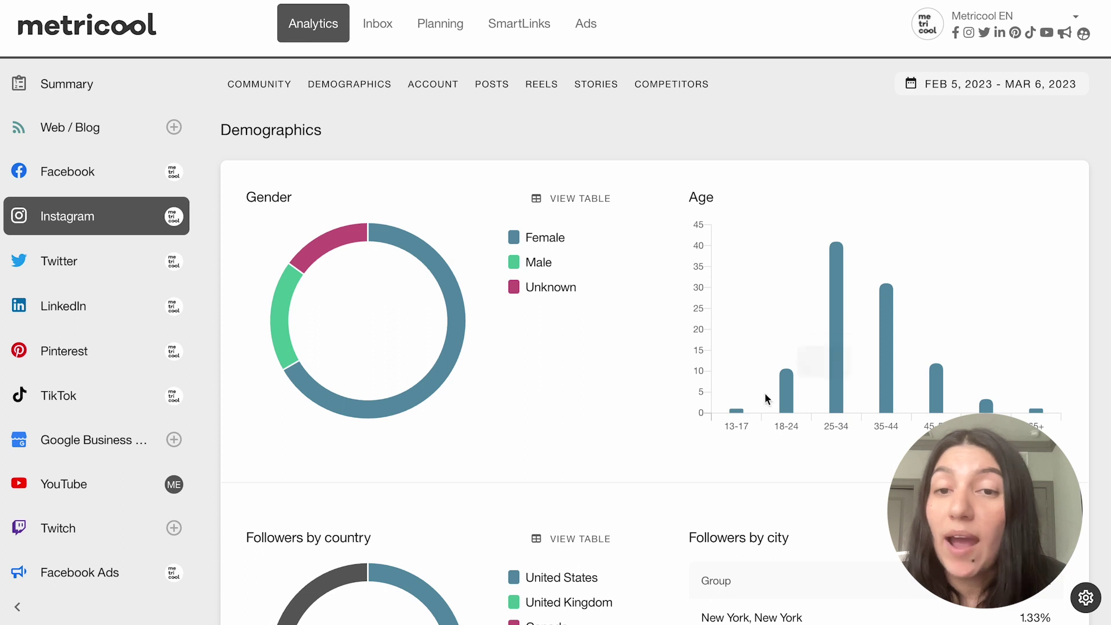
pyautogui.scroll(-3, 350, 410)
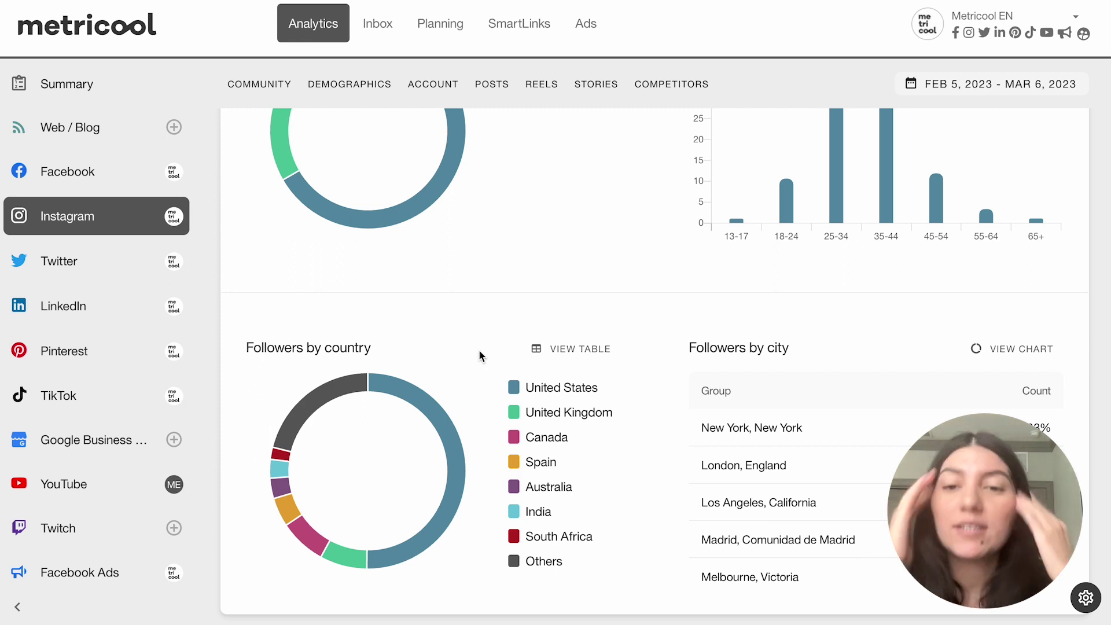
pyautogui.scroll(-7, 849, 517)
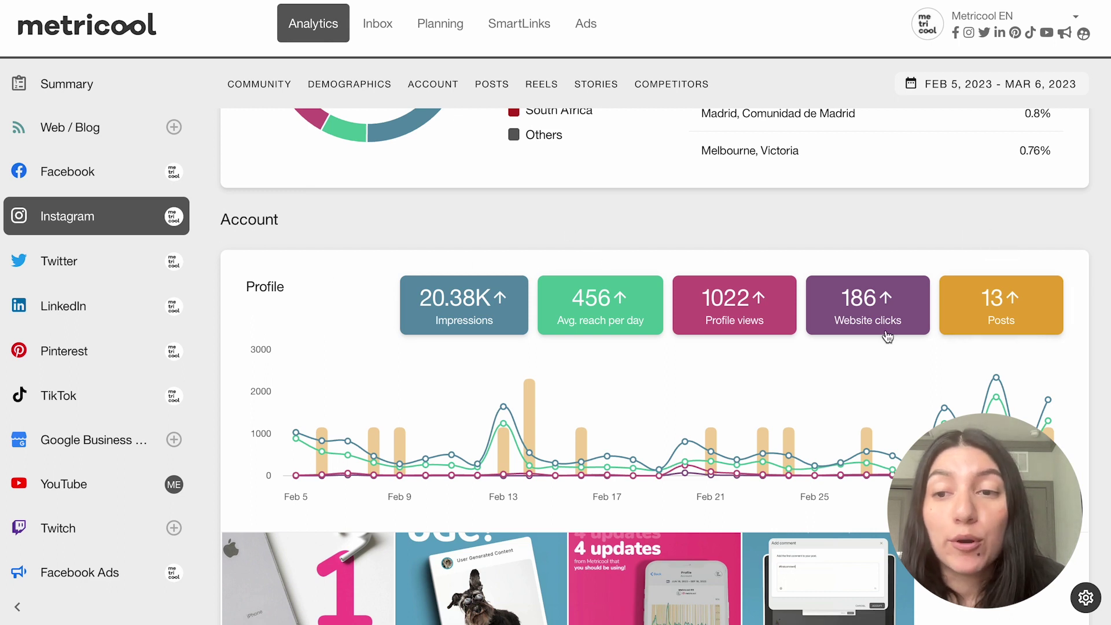
pyautogui.moveTo(855, 319)
pyautogui.moveTo(588, 321)
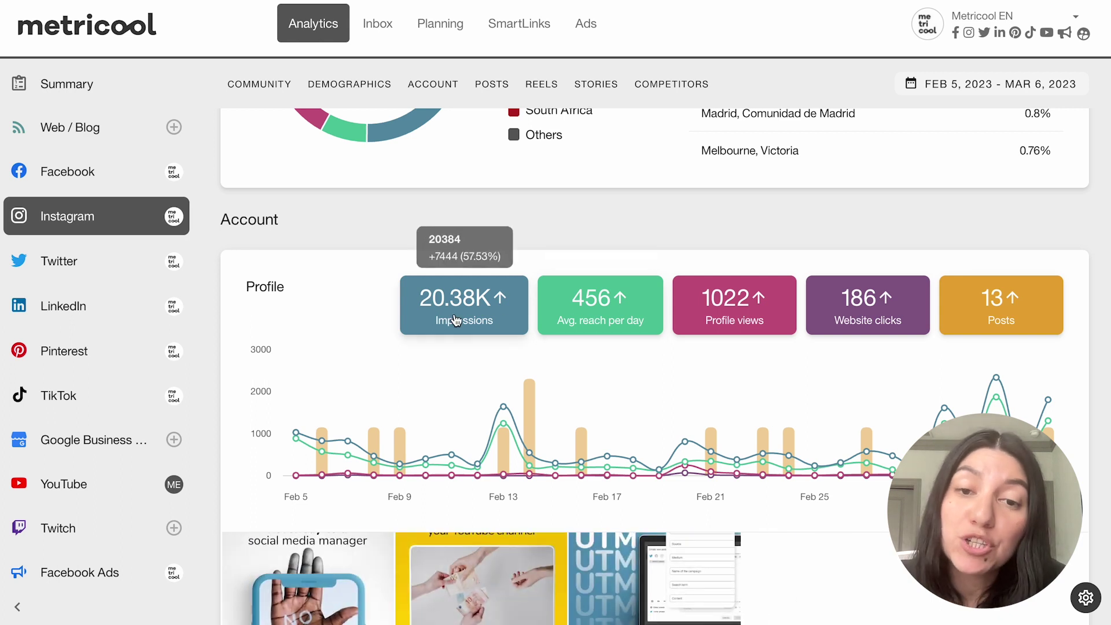
pyautogui.scroll(-3, 440, 324)
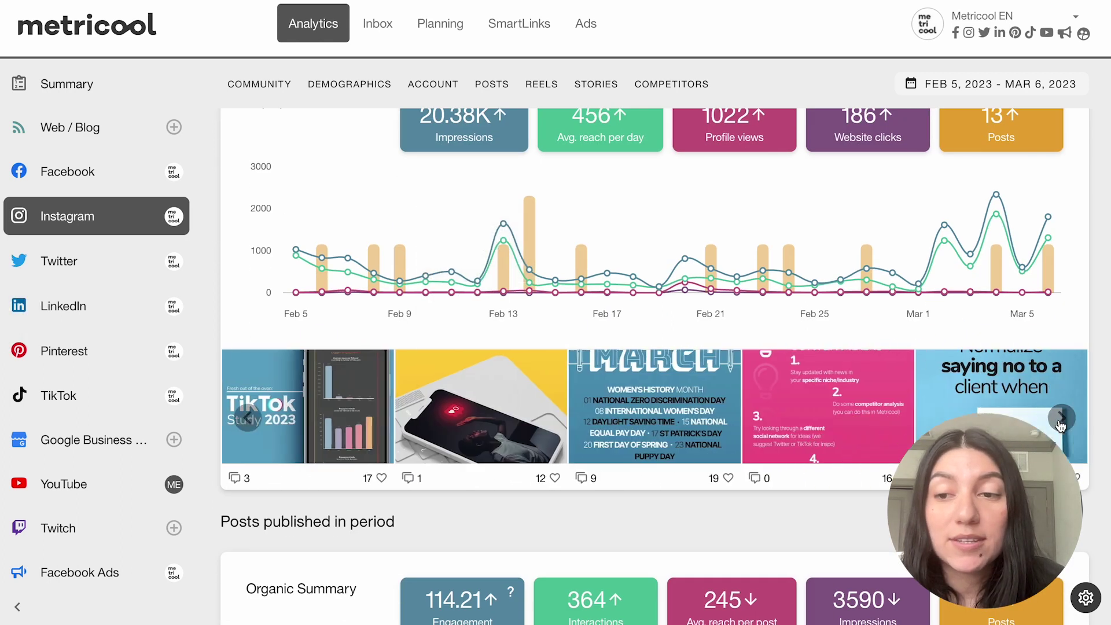
pyautogui.scroll(-1, 685, 532)
pyautogui.scroll(-5, 685, 526)
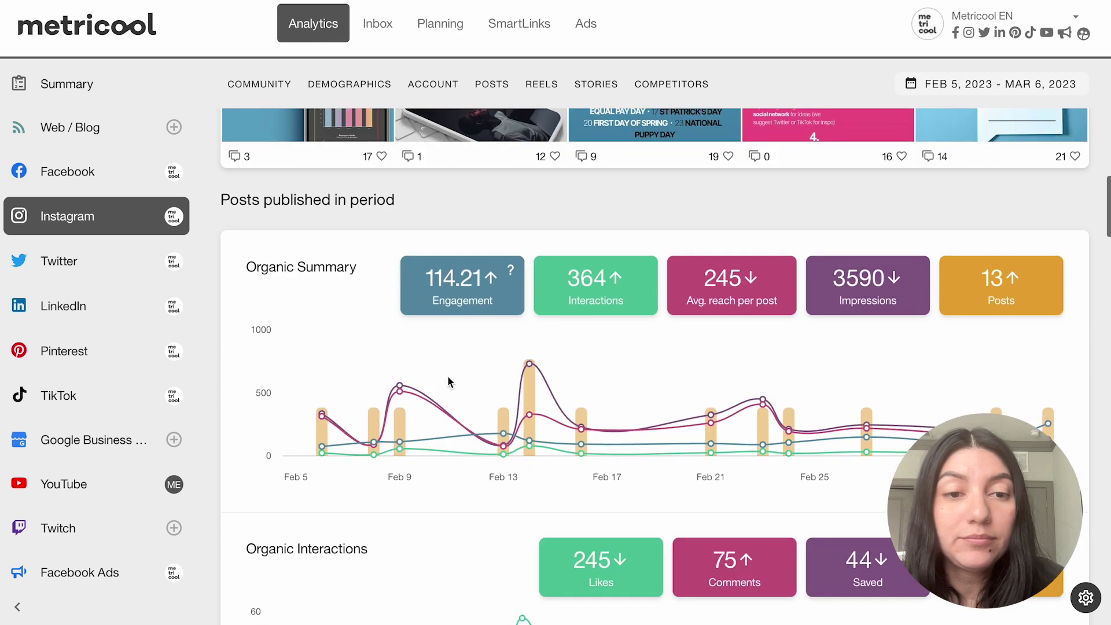
pyautogui.scroll(-3, 649, 484)
pyautogui.scroll(-3, 648, 484)
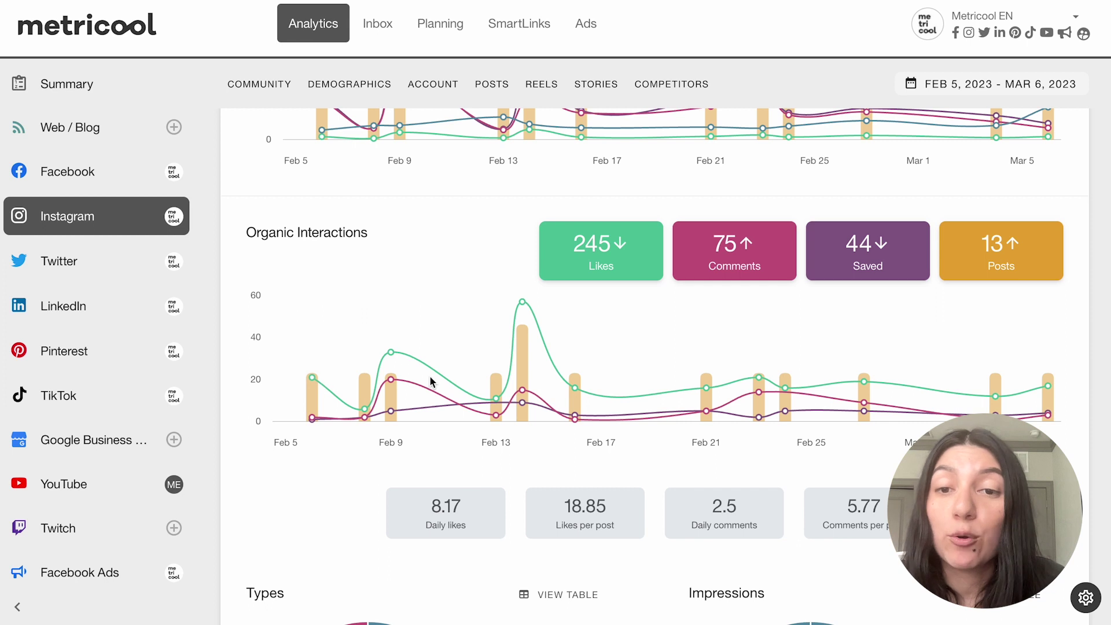
pyautogui.scroll(-6, 430, 381)
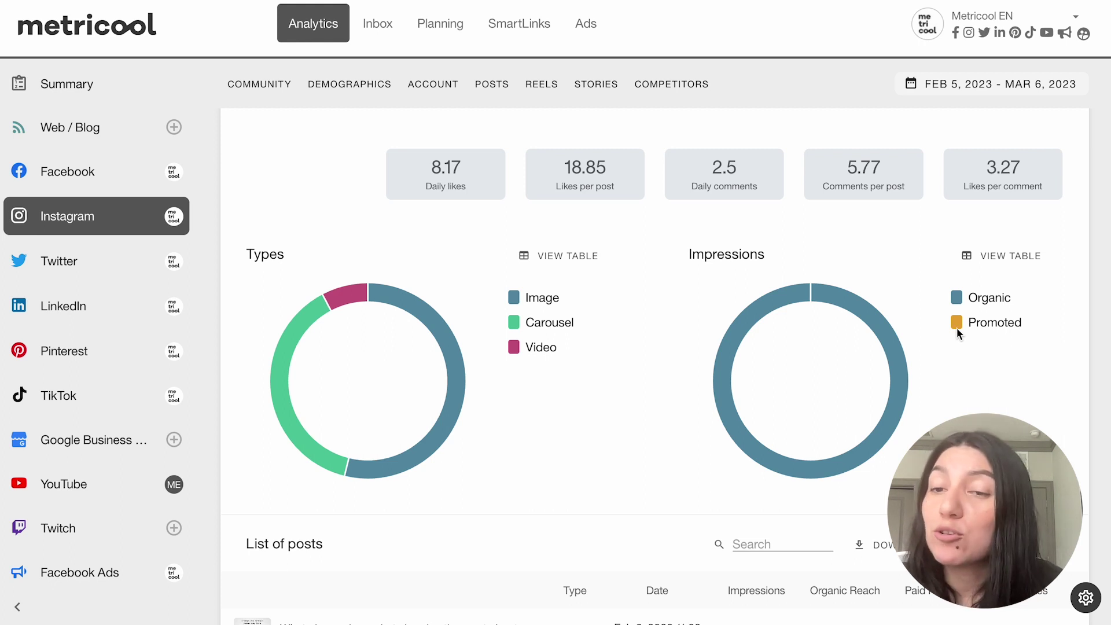
pyautogui.scroll(-6, 554, 456)
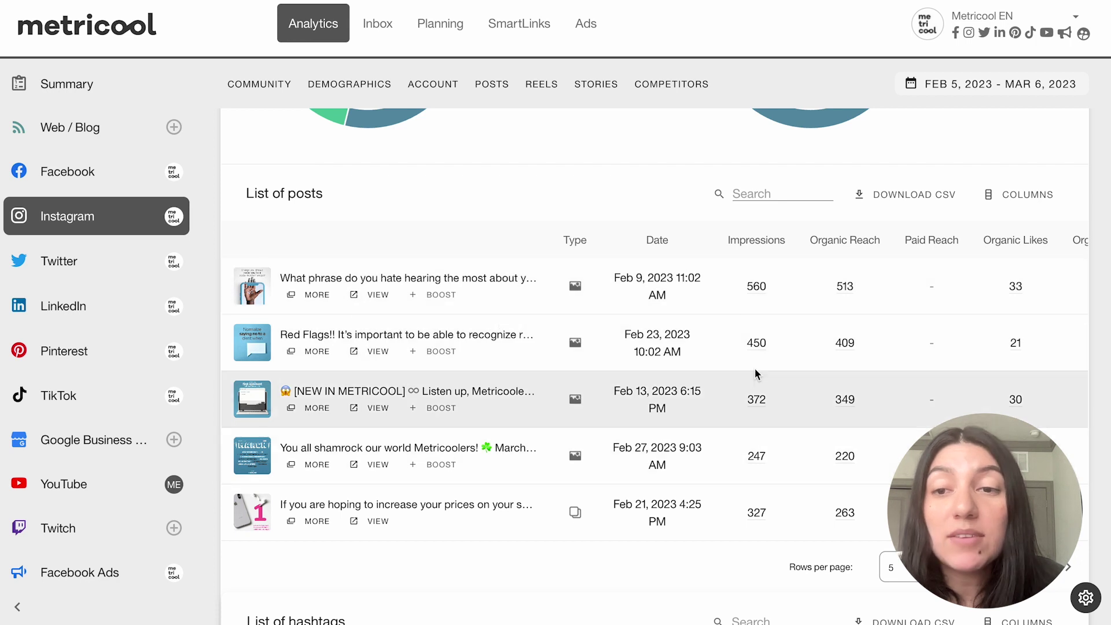
pyautogui.hscroll(3, 766, 294)
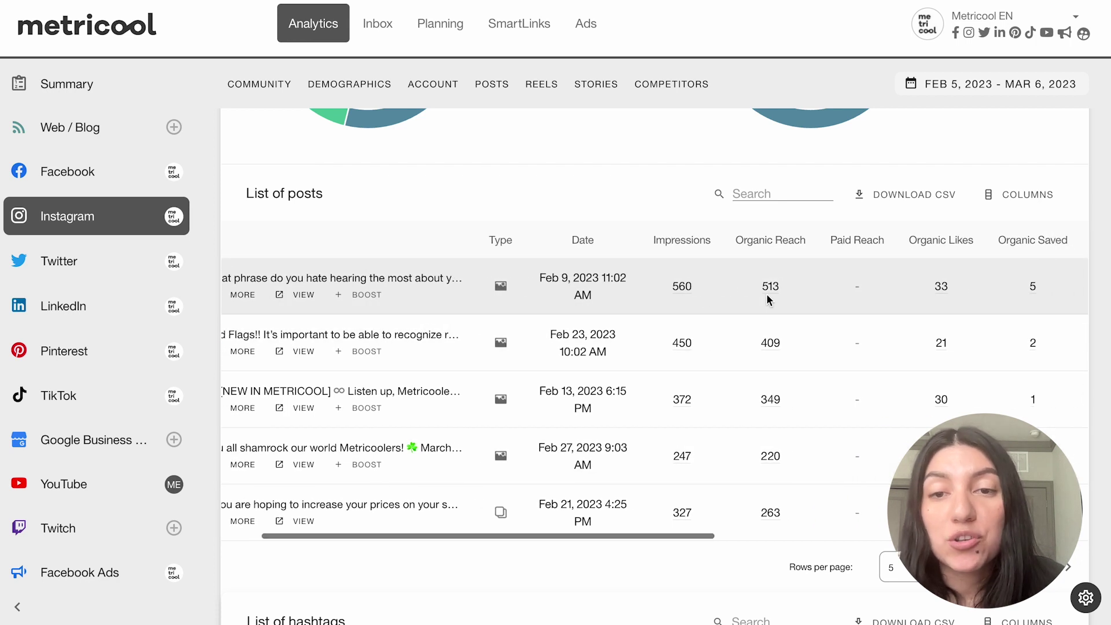
pyautogui.hscroll(10, 766, 293)
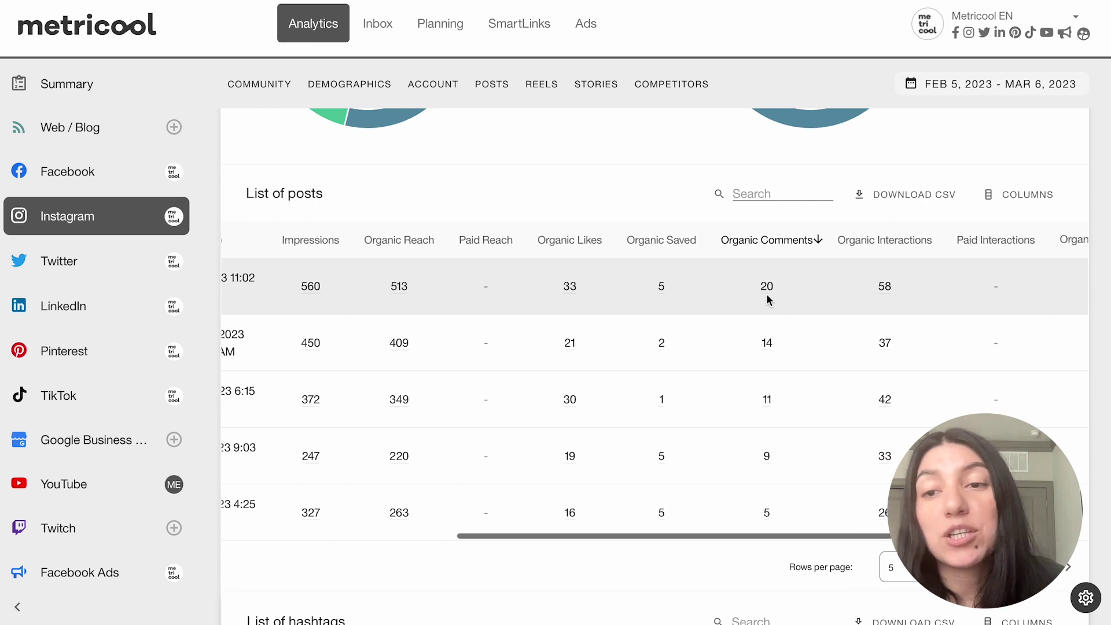
pyautogui.hscroll(5, 767, 294)
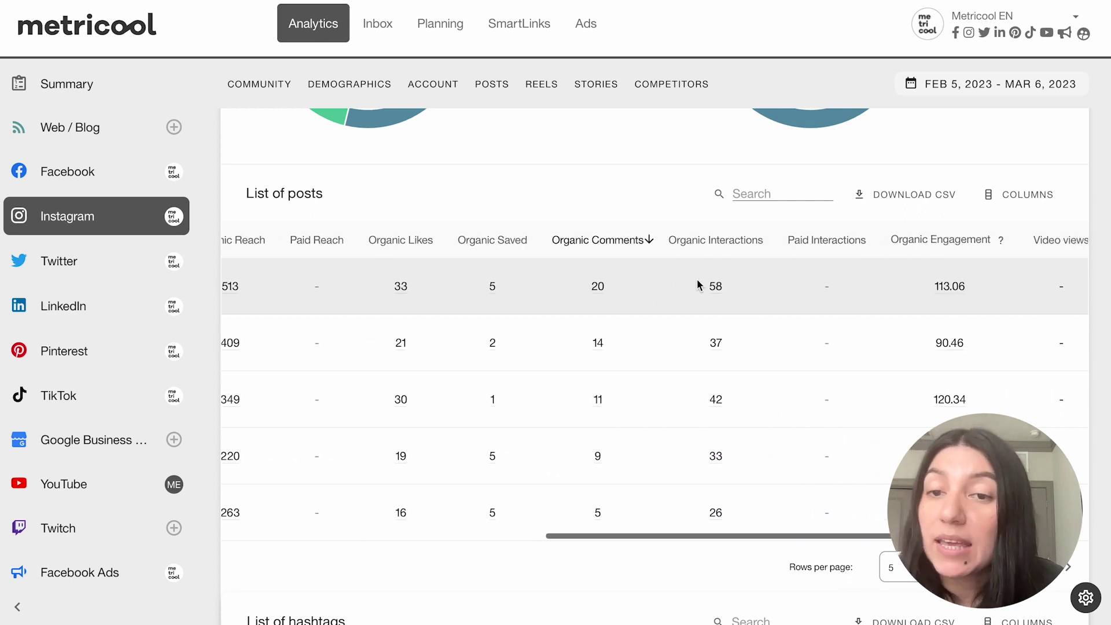
pyautogui.hscroll(5, 699, 284)
pyautogui.hscroll(-20, 699, 285)
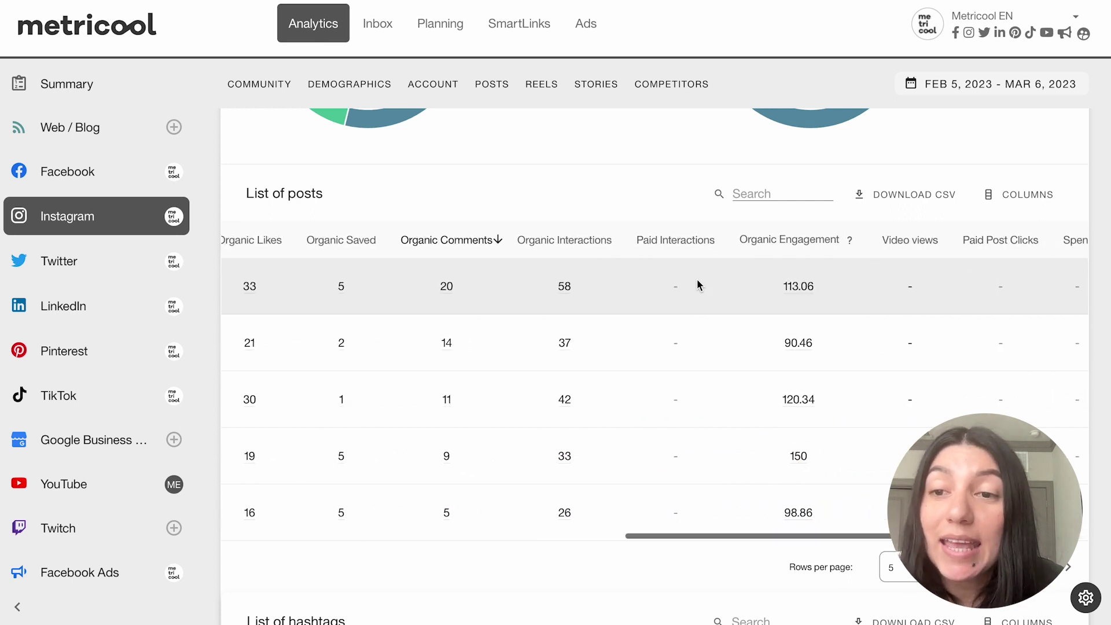
pyautogui.hscroll(-9, 699, 284)
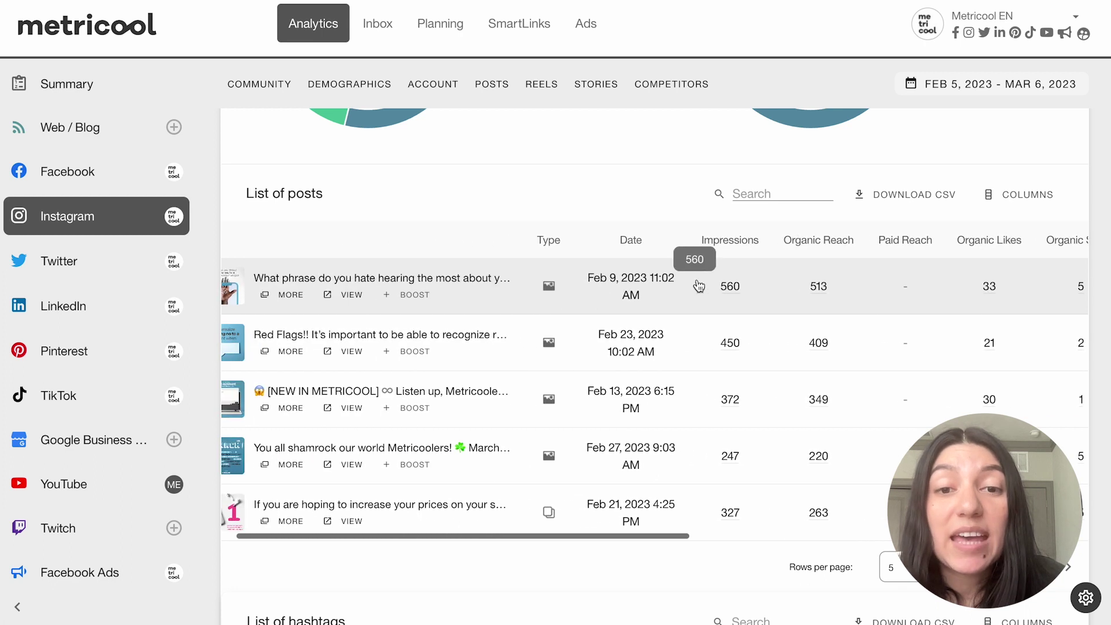
pyautogui.click(307, 301)
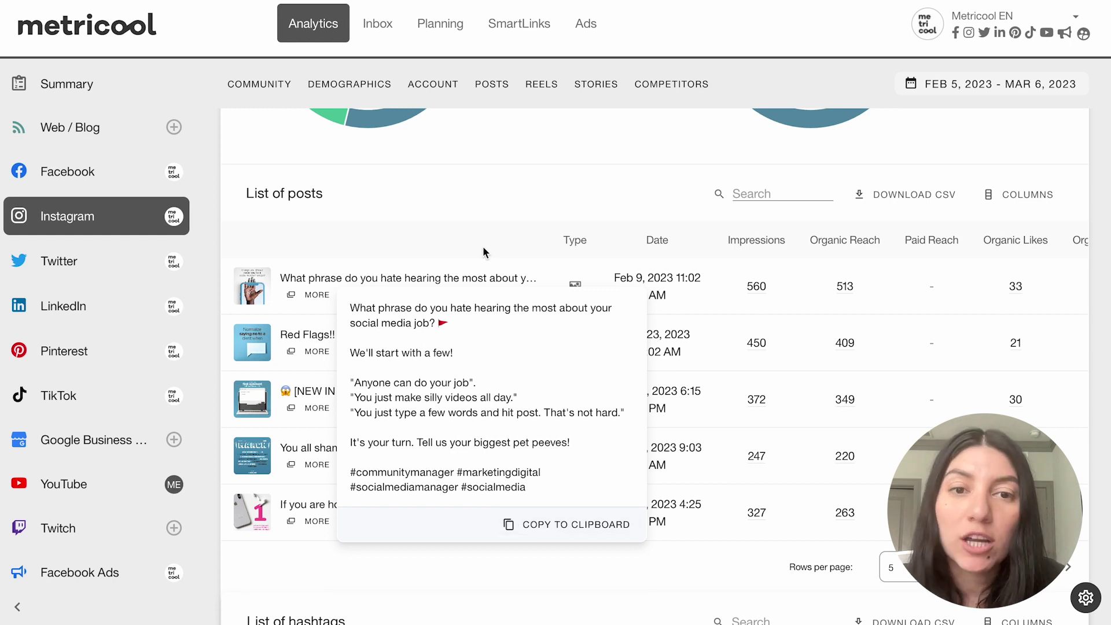
pyautogui.click(482, 214)
pyautogui.scroll(-1, 405, 411)
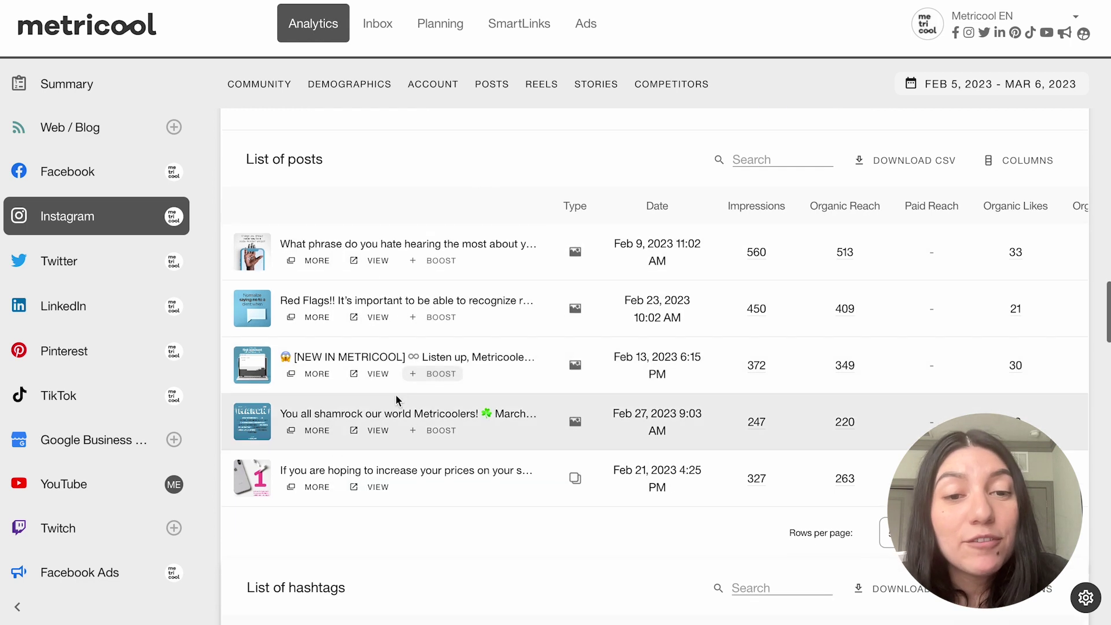
pyautogui.click(372, 261)
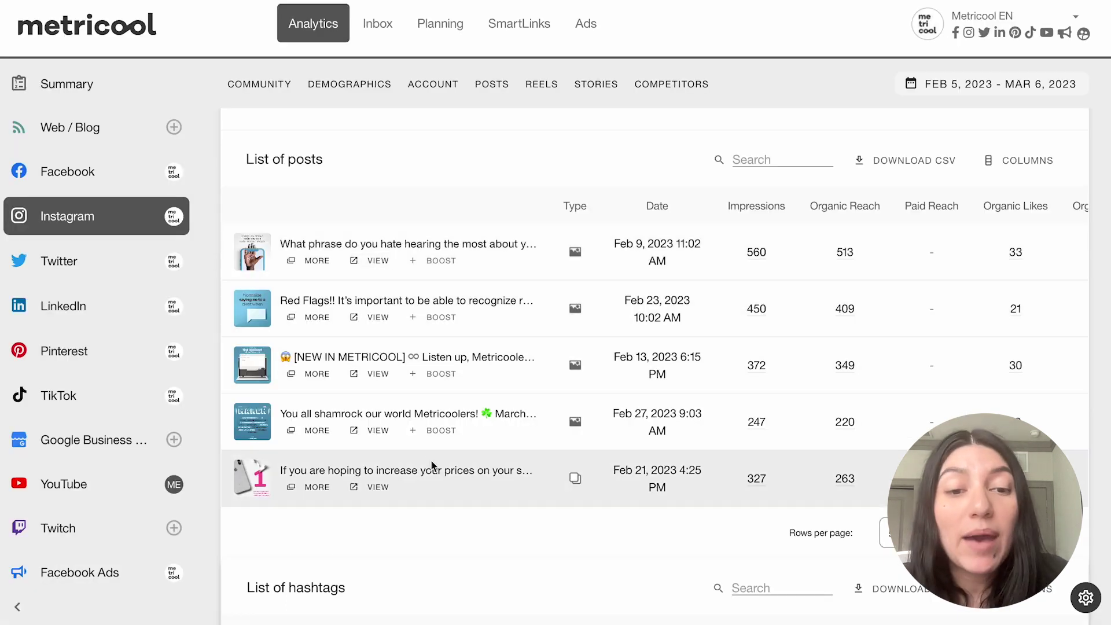
pyautogui.click(446, 261)
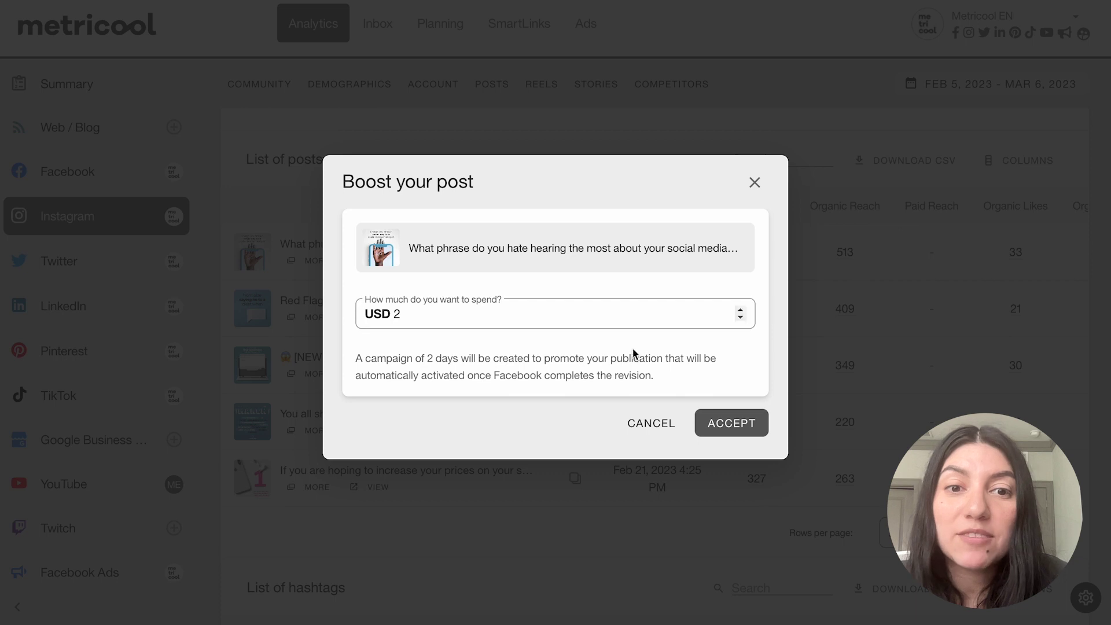
pyautogui.click(755, 182)
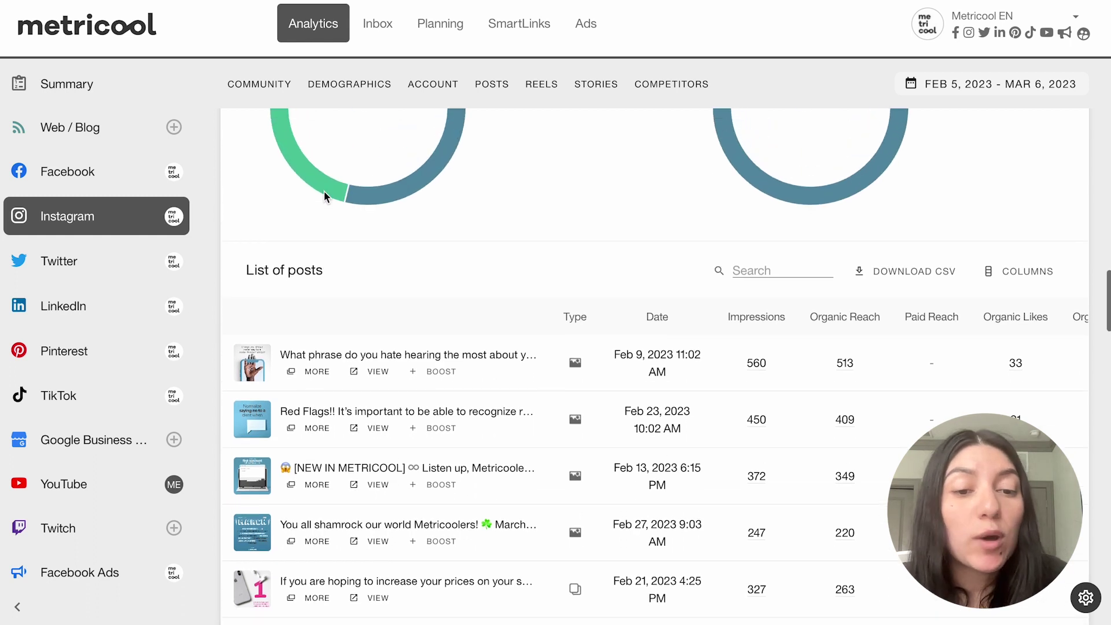
pyautogui.scroll(3, 325, 196)
pyautogui.scroll(15, 324, 190)
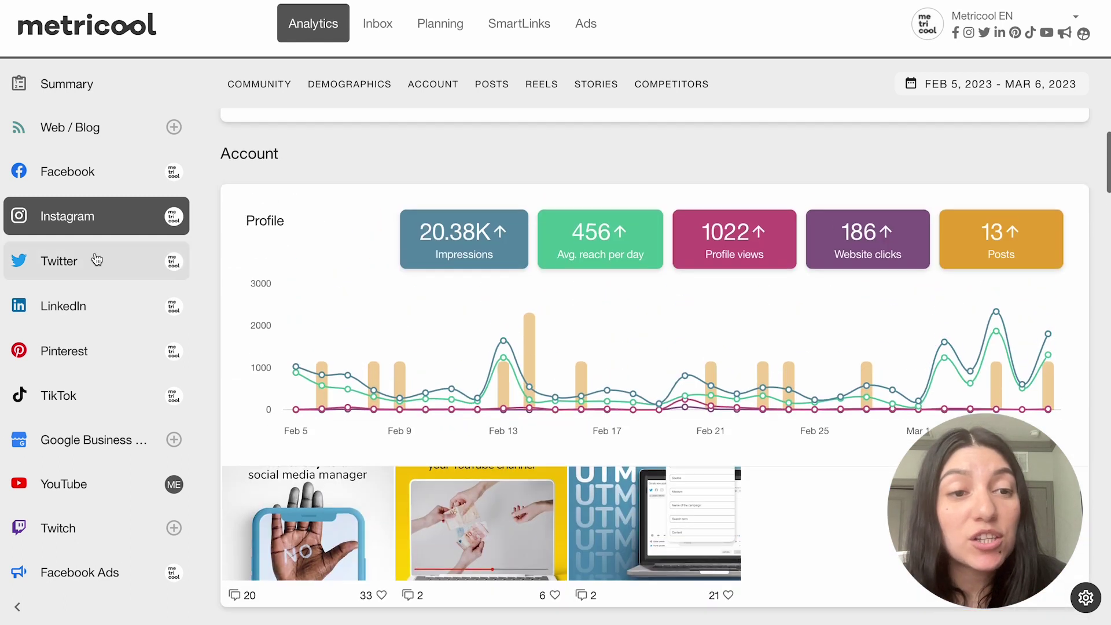
# Switch to Twitter analytics and browse its 4214 followers, 416 tweets and engagement stats
pyautogui.click(94, 263)
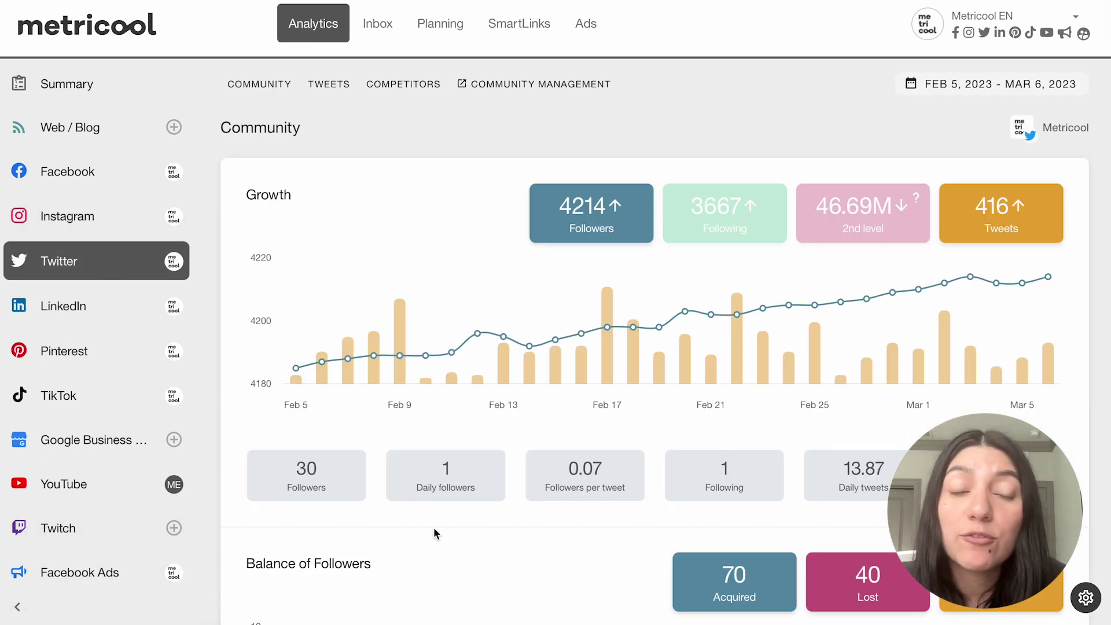
pyautogui.scroll(-6, 435, 530)
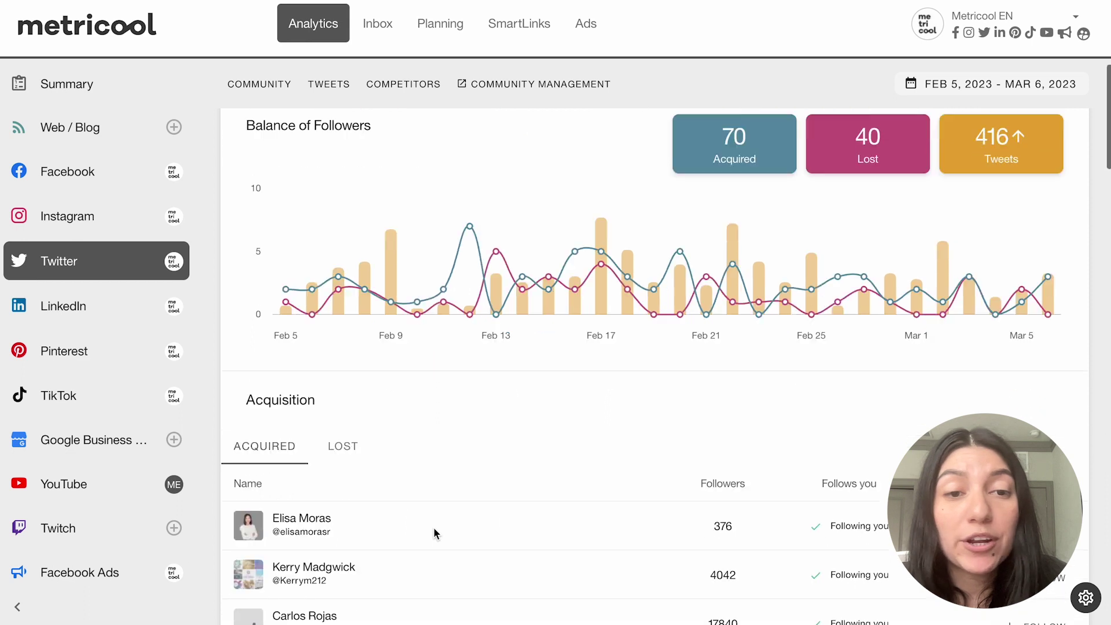
pyautogui.scroll(4, 435, 532)
pyautogui.scroll(2, 436, 533)
pyautogui.scroll(-10, 435, 532)
pyautogui.scroll(-2, 433, 527)
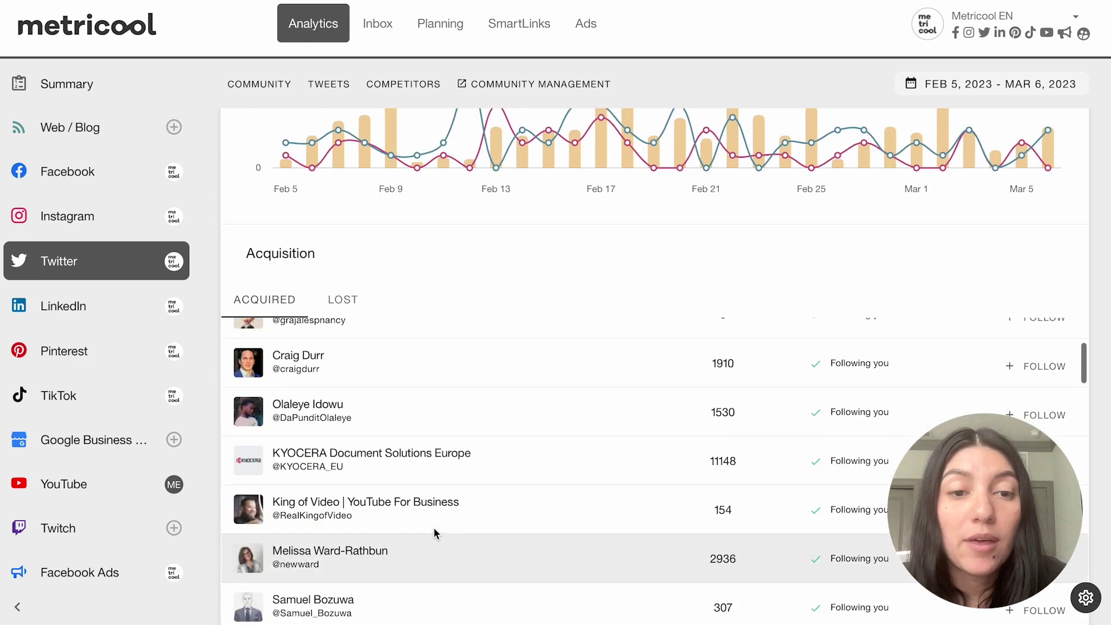
pyautogui.scroll(-10, 388, 183)
pyautogui.scroll(2, 388, 183)
pyautogui.scroll(1, 389, 189)
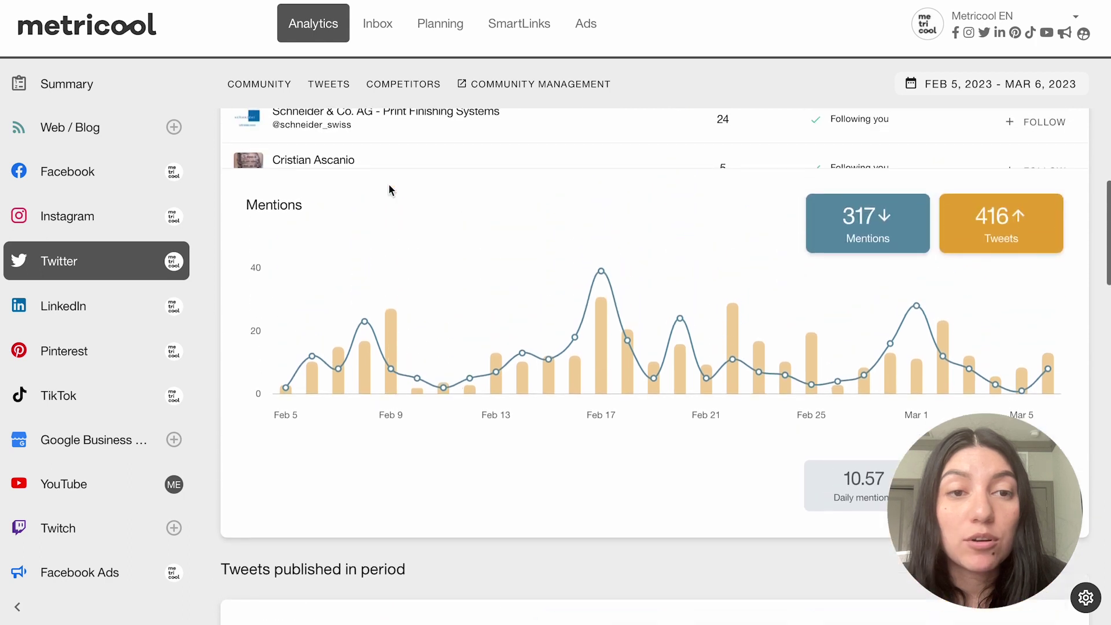
pyautogui.scroll(-6, 389, 186)
pyautogui.scroll(-8, 396, 380)
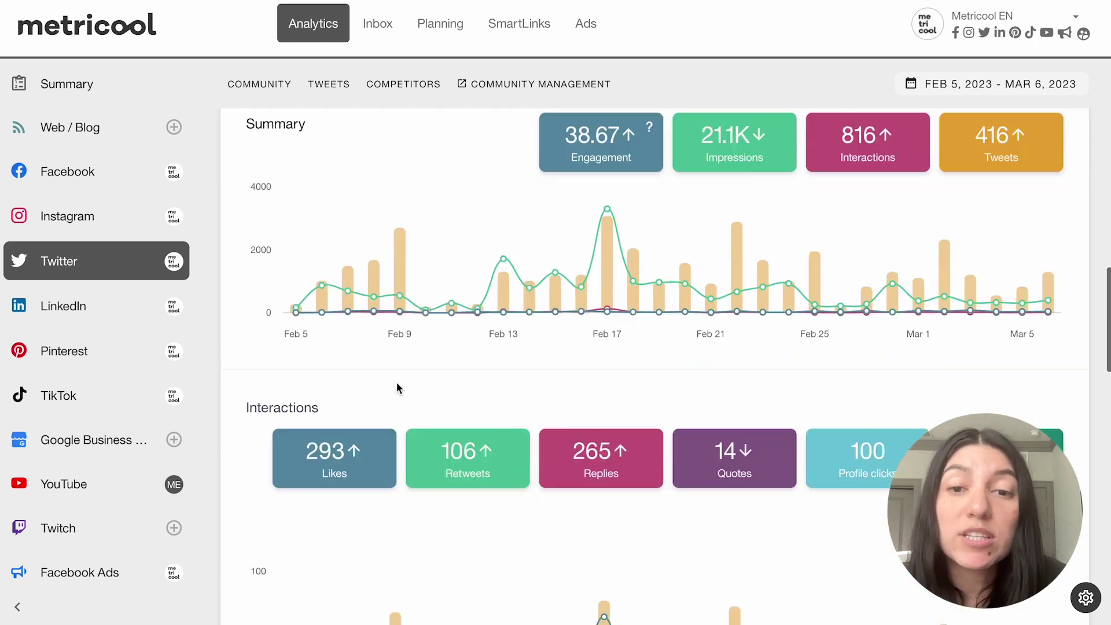
# Check Facebook, then TikTok analytics, scrolling across the List of videos columns
pyautogui.click(64, 172)
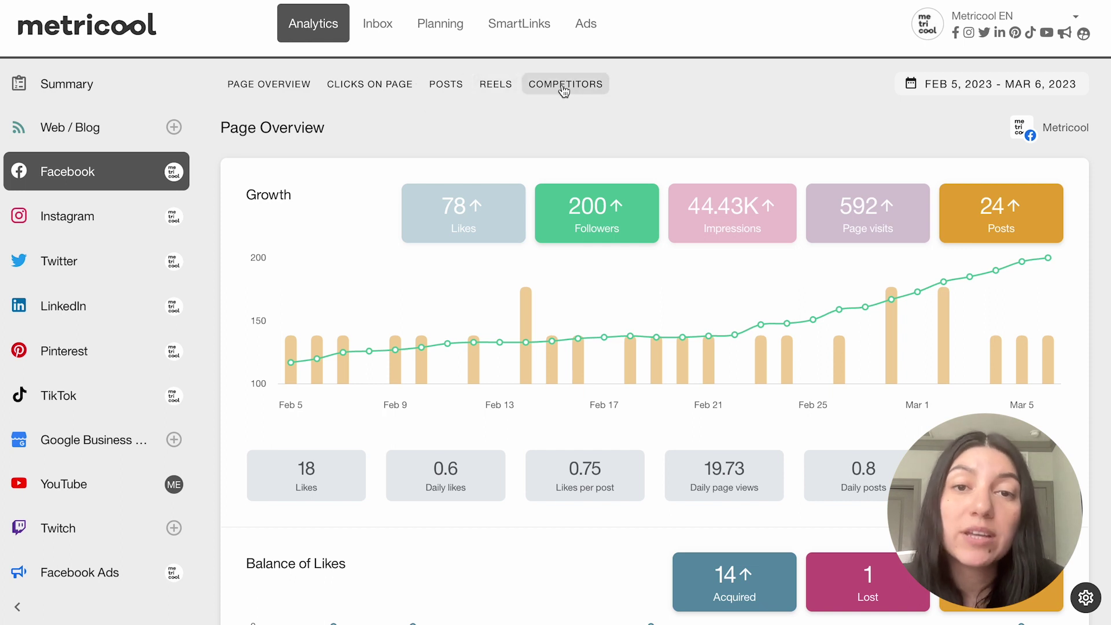
pyautogui.click(57, 393)
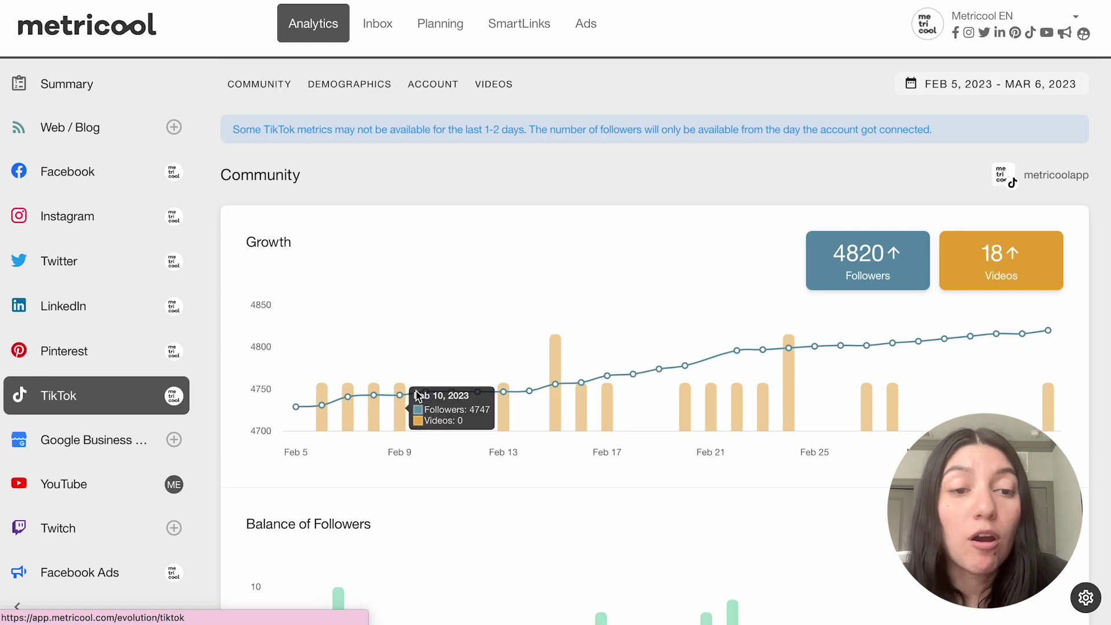
pyautogui.scroll(-15, 418, 395)
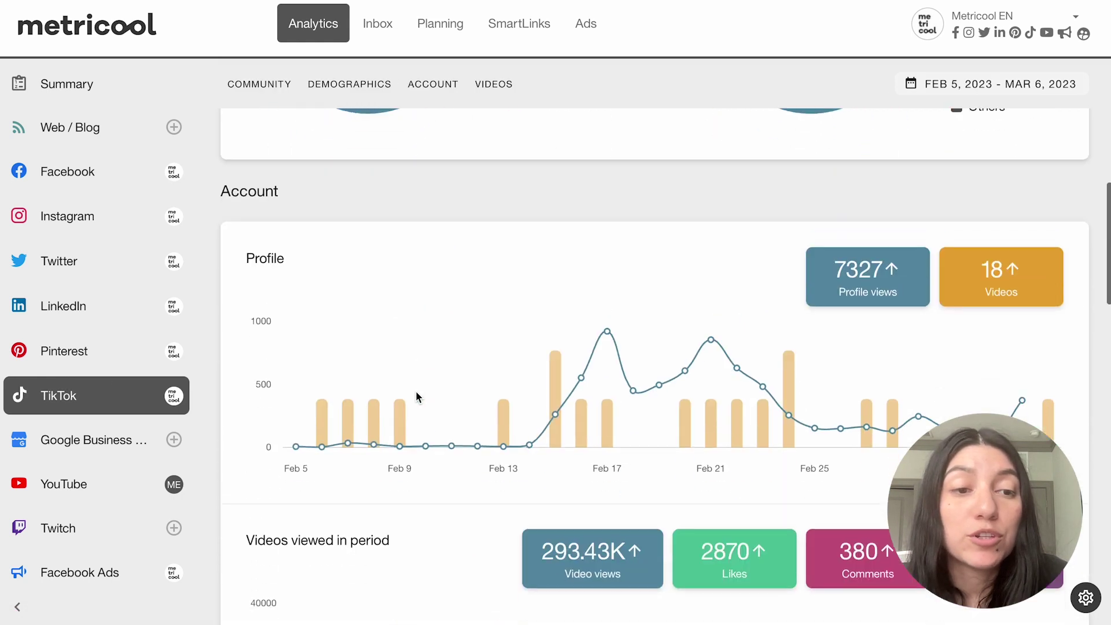
pyautogui.scroll(-15, 417, 395)
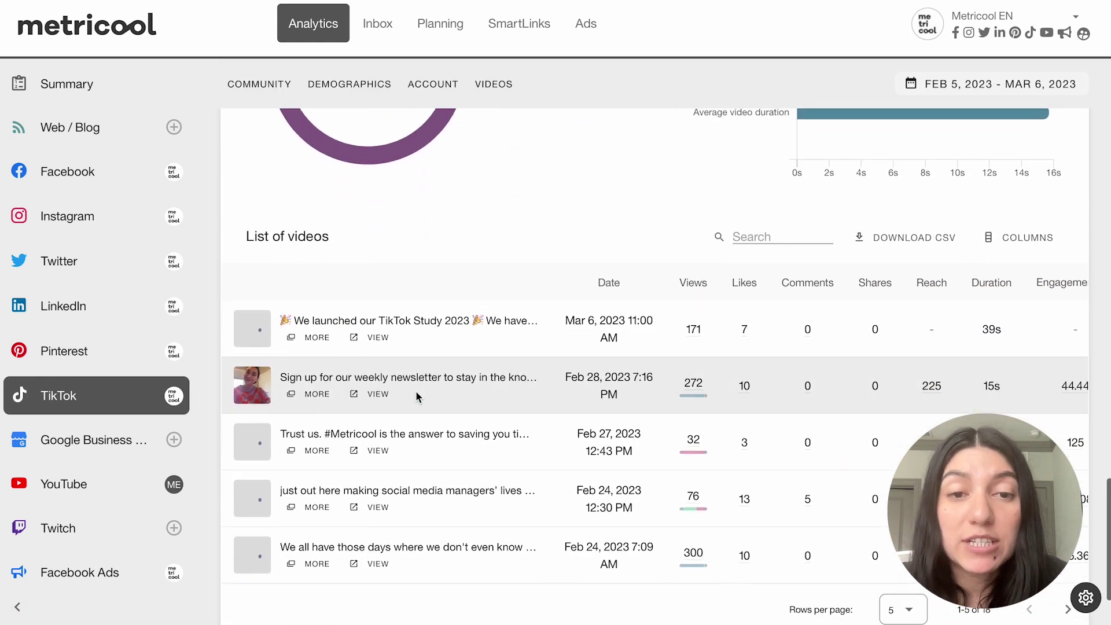
pyautogui.scroll(-3, 416, 390)
pyautogui.hscroll(2, 898, 270)
pyautogui.hscroll(6, 899, 269)
pyautogui.hscroll(8, 897, 267)
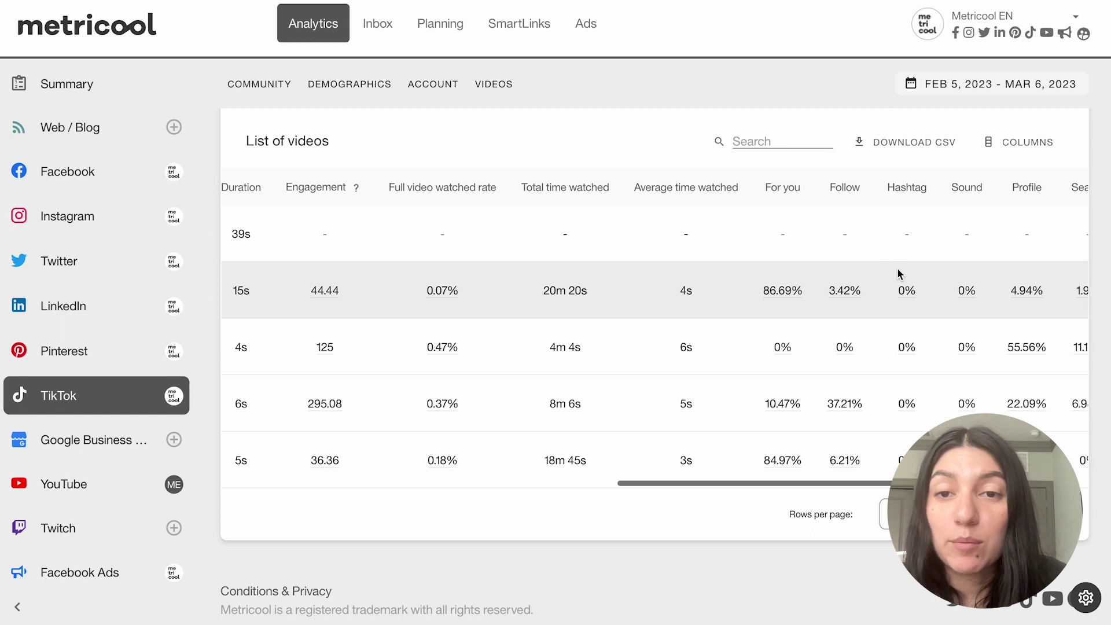
pyautogui.hscroll(1, 735, 292)
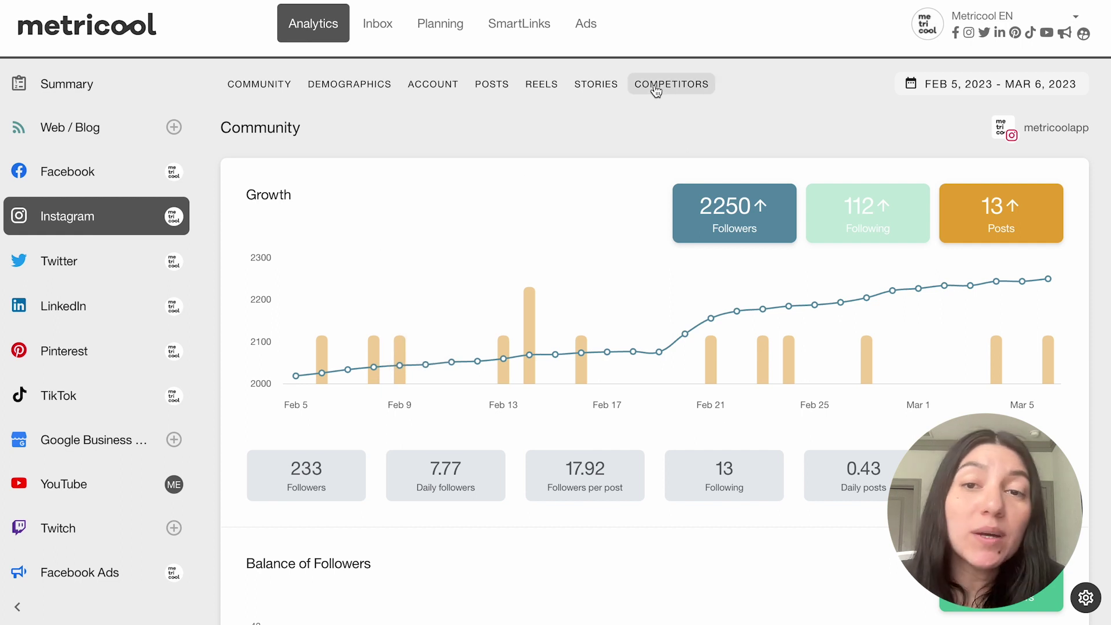
# Open Instagram Competitors listing Nike, adidas, PUMA and Under Armour, and focus the search field
pyautogui.scroll(-15, 656, 92)
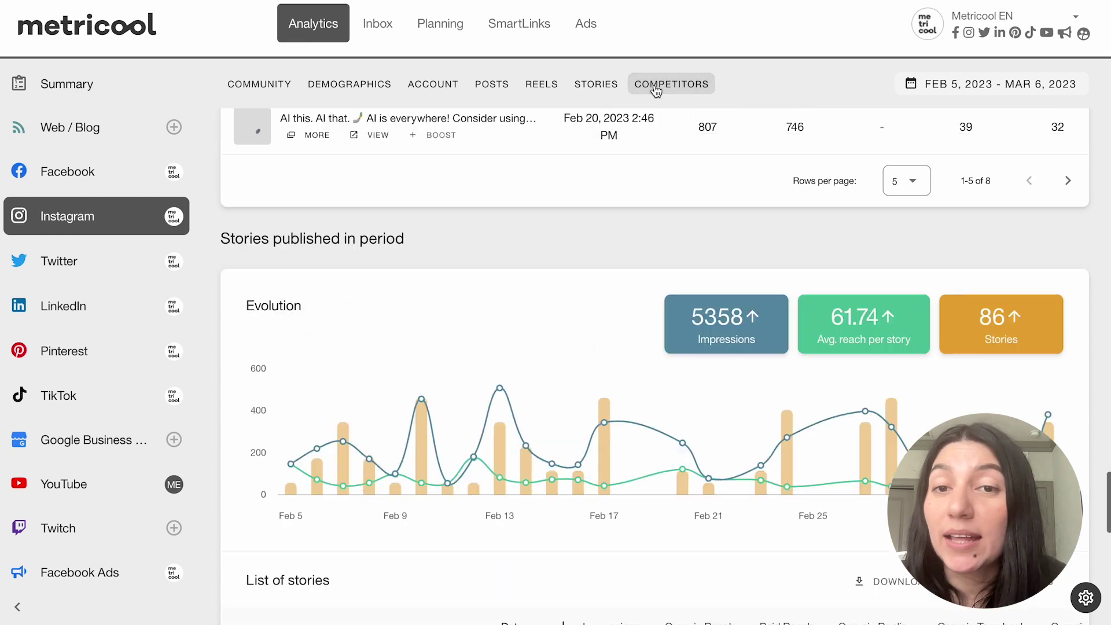
pyautogui.click(656, 88)
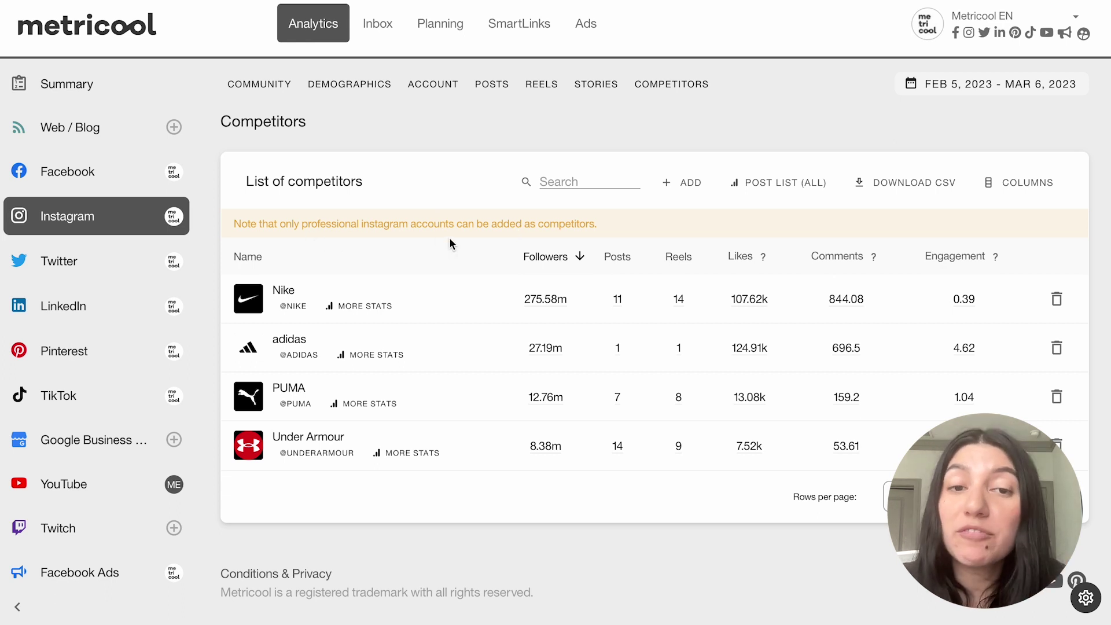
pyautogui.click(557, 182)
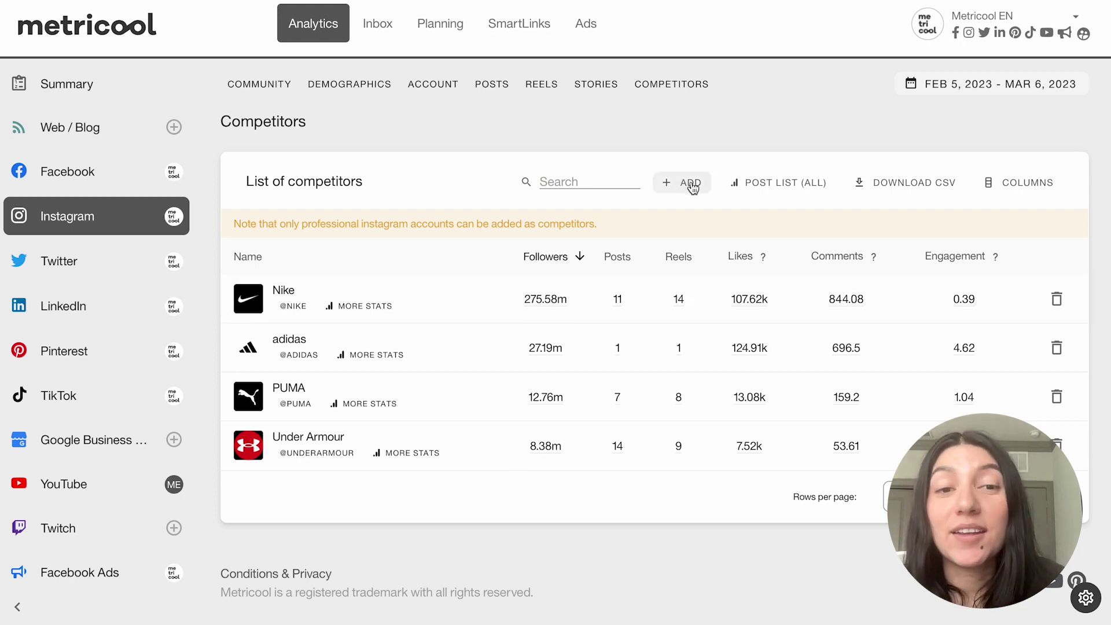
# Add the Instagram username 'gymshark' as a new tracked competitor
pyautogui.click(684, 184)
pyautogui.click(464, 287)
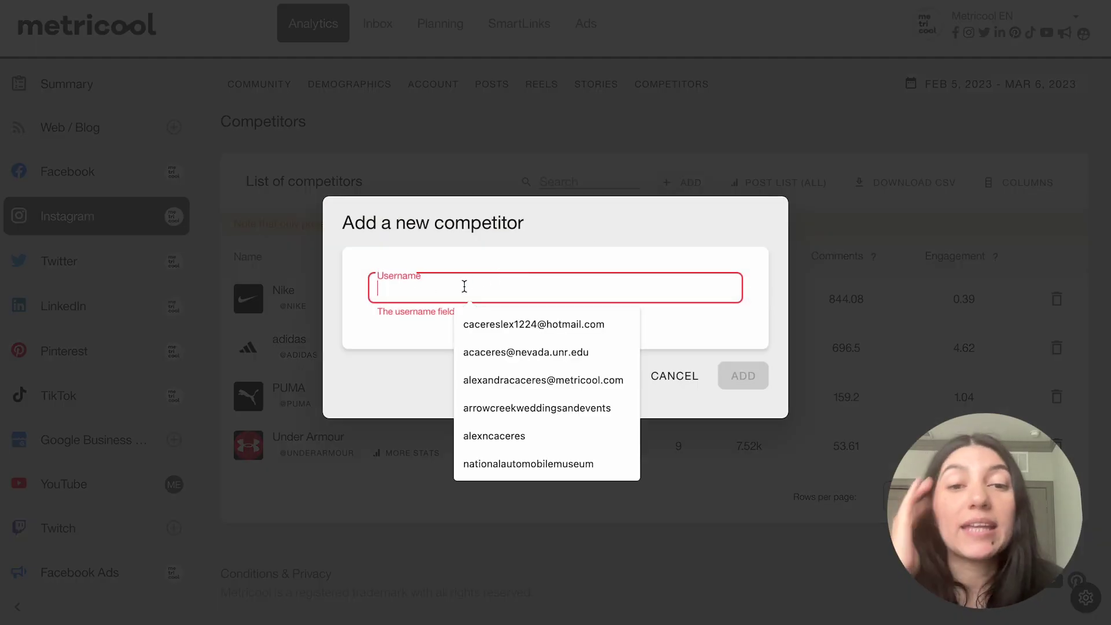
pyautogui.write('gymshark')
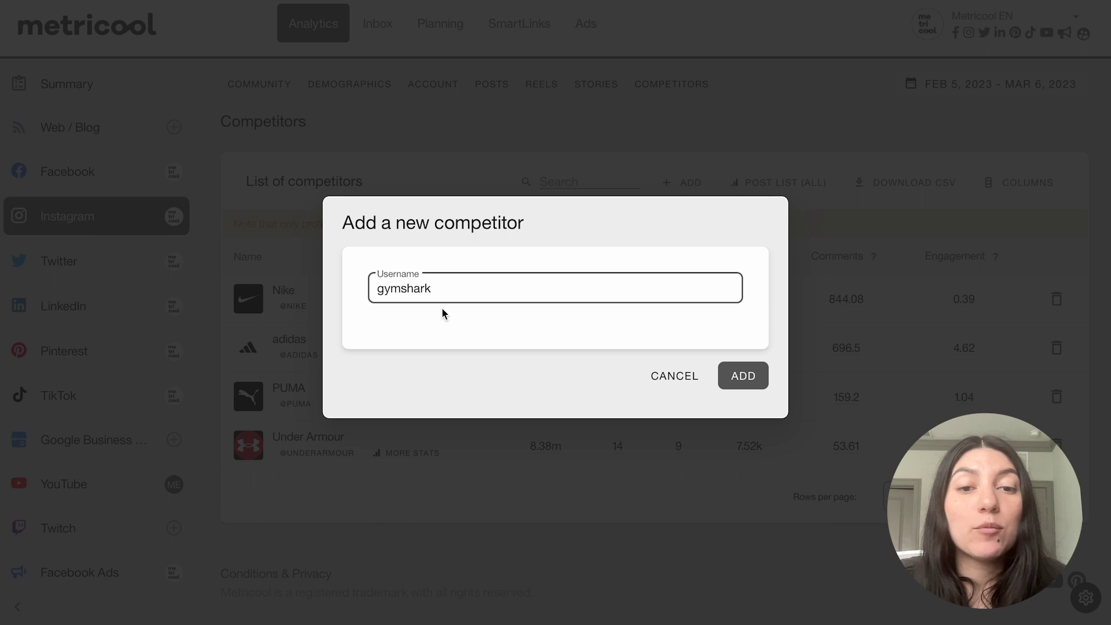
pyautogui.click(733, 379)
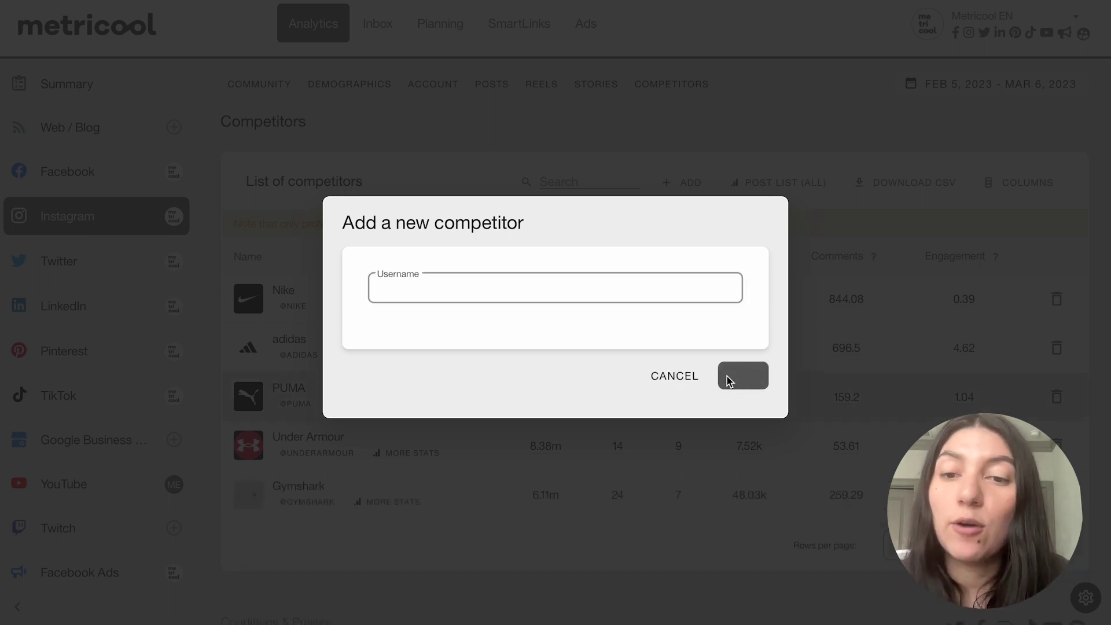
pyautogui.scroll(-1, 499, 436)
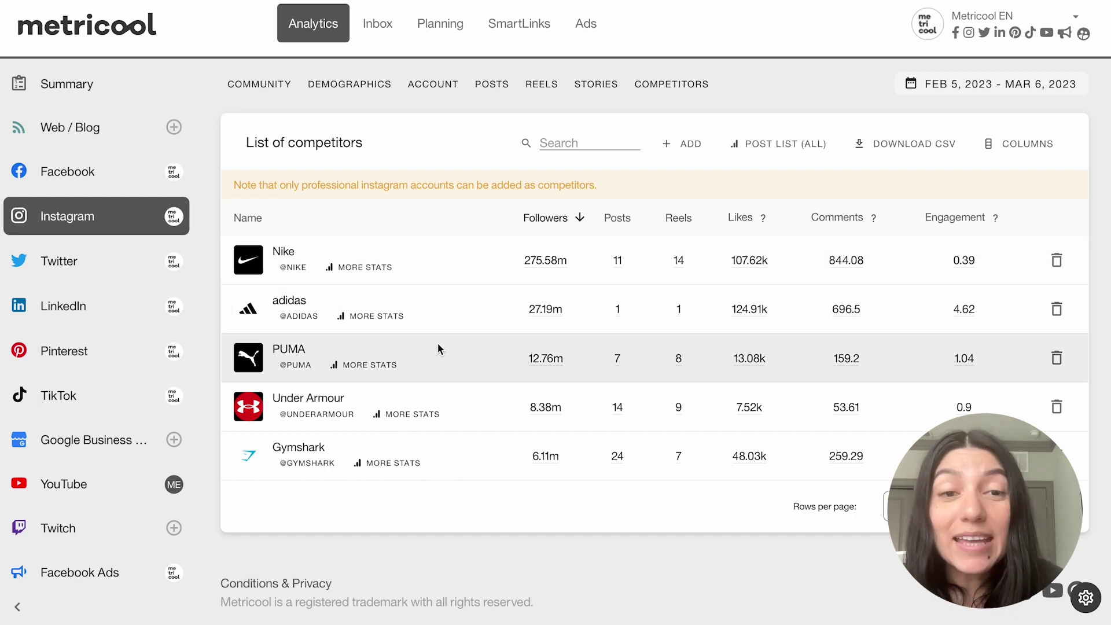
pyautogui.click(346, 267)
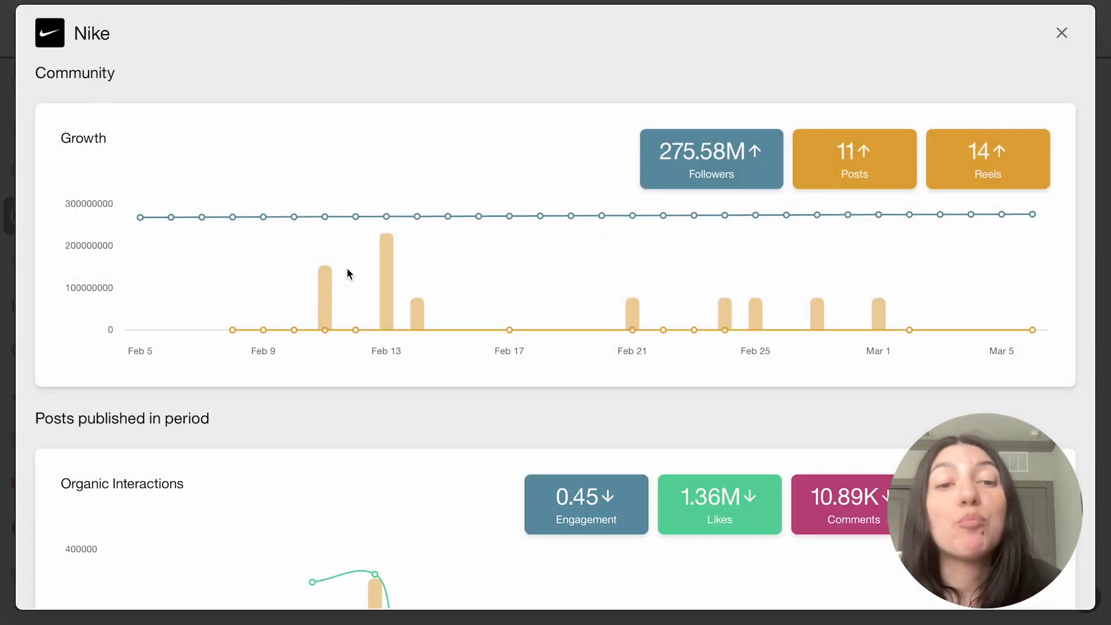
pyautogui.scroll(-8, 340, 366)
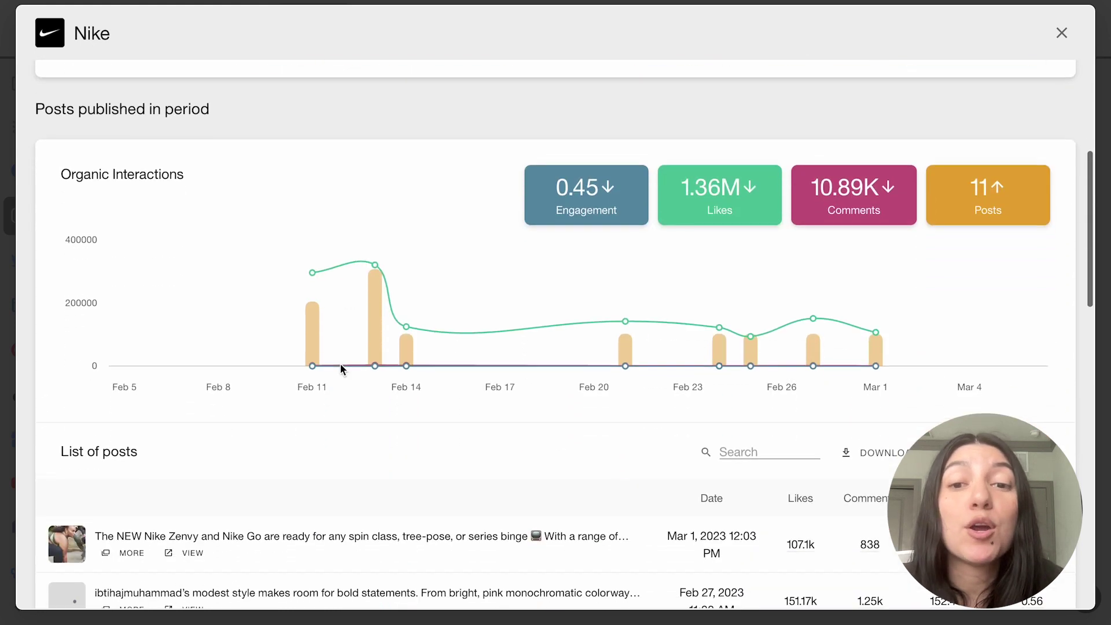
pyautogui.scroll(-3, 340, 369)
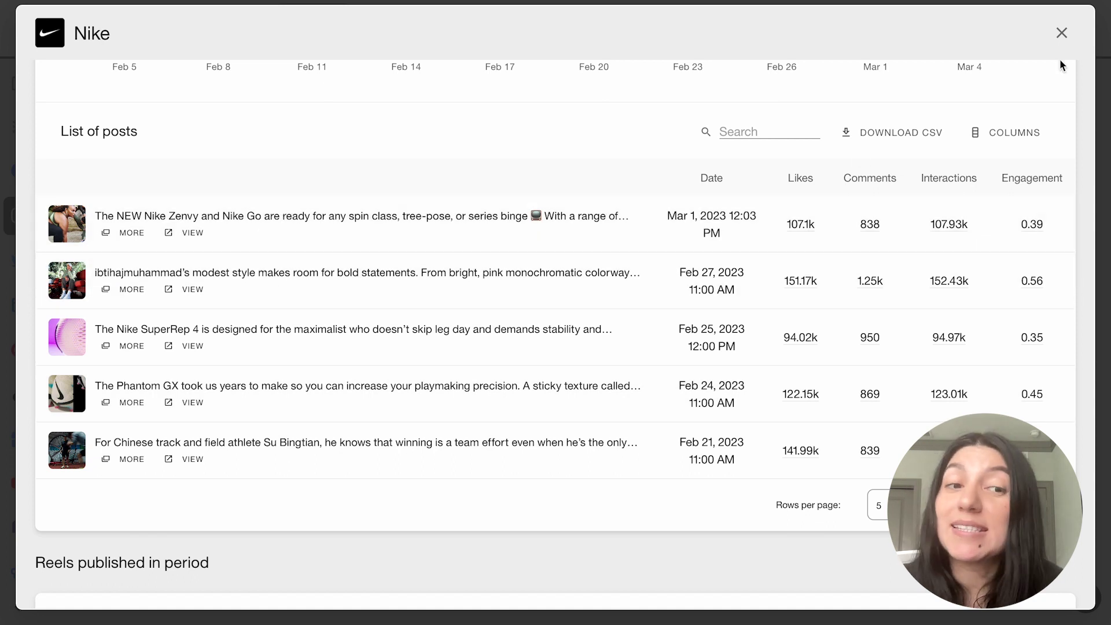
pyautogui.click(1063, 34)
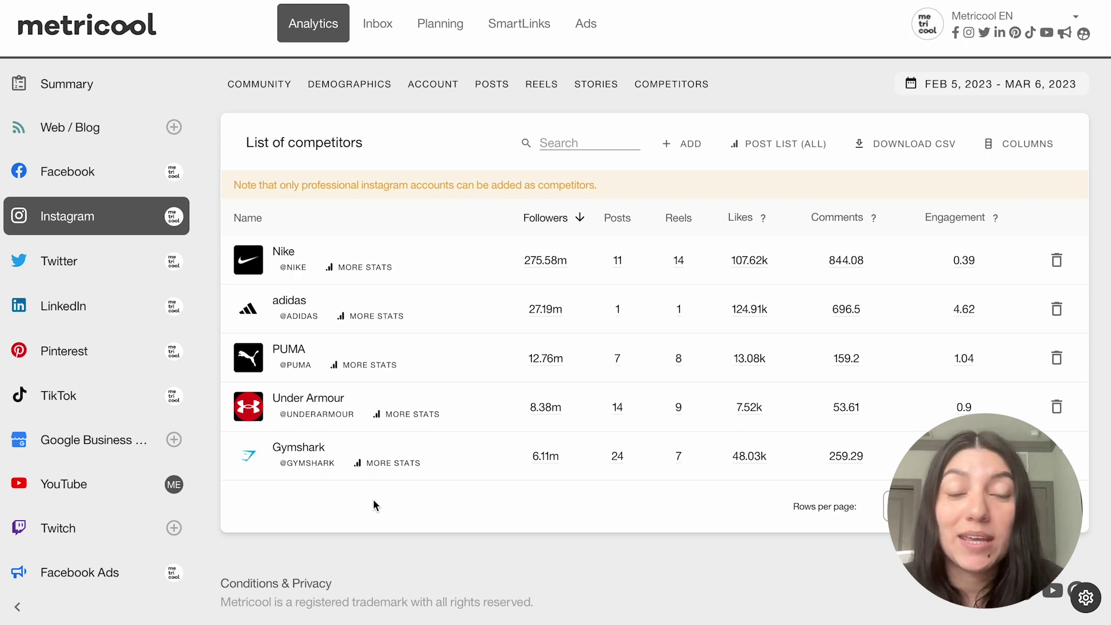
# Browse the Reports generator options, then open the Hashtag Tracker page
pyautogui.scroll(-4, 93, 405)
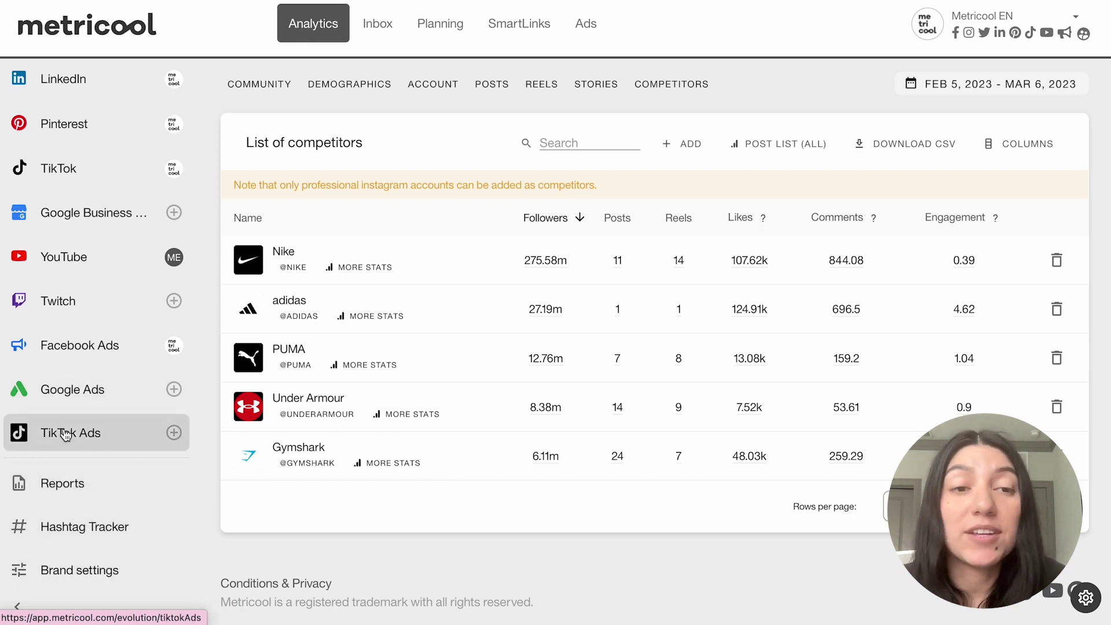
pyautogui.click(72, 485)
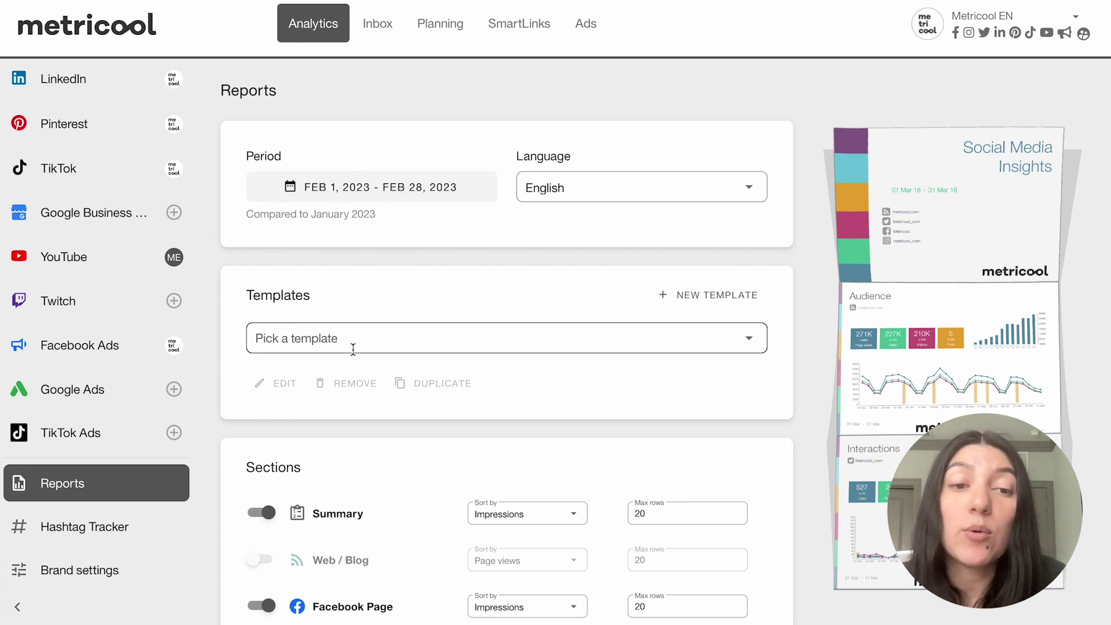
pyautogui.scroll(-5, 380, 471)
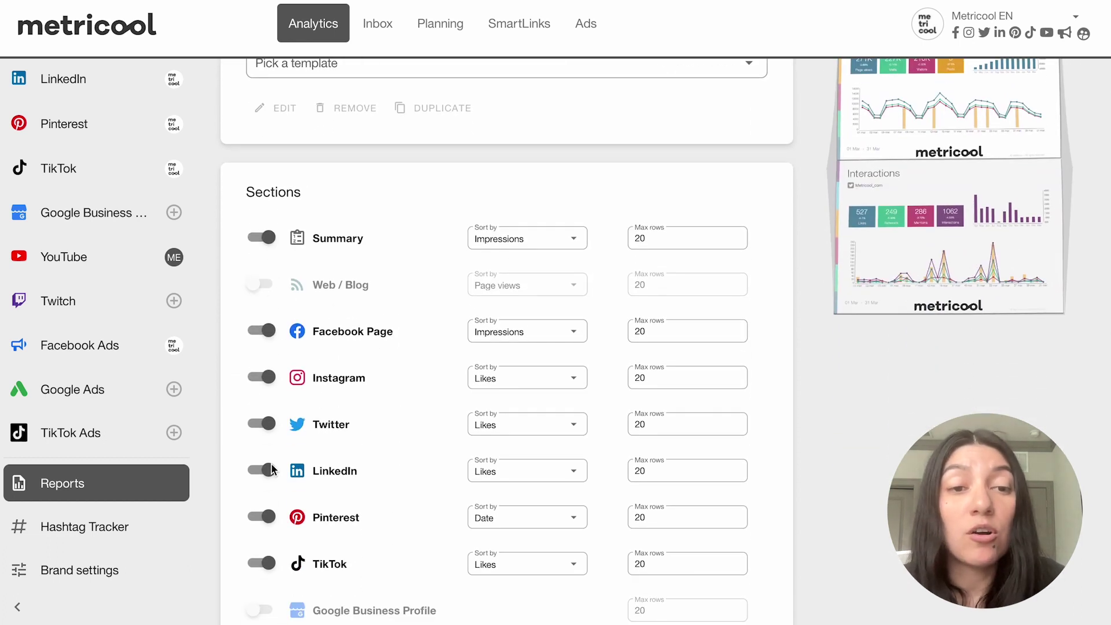
pyautogui.scroll(-7, 439, 527)
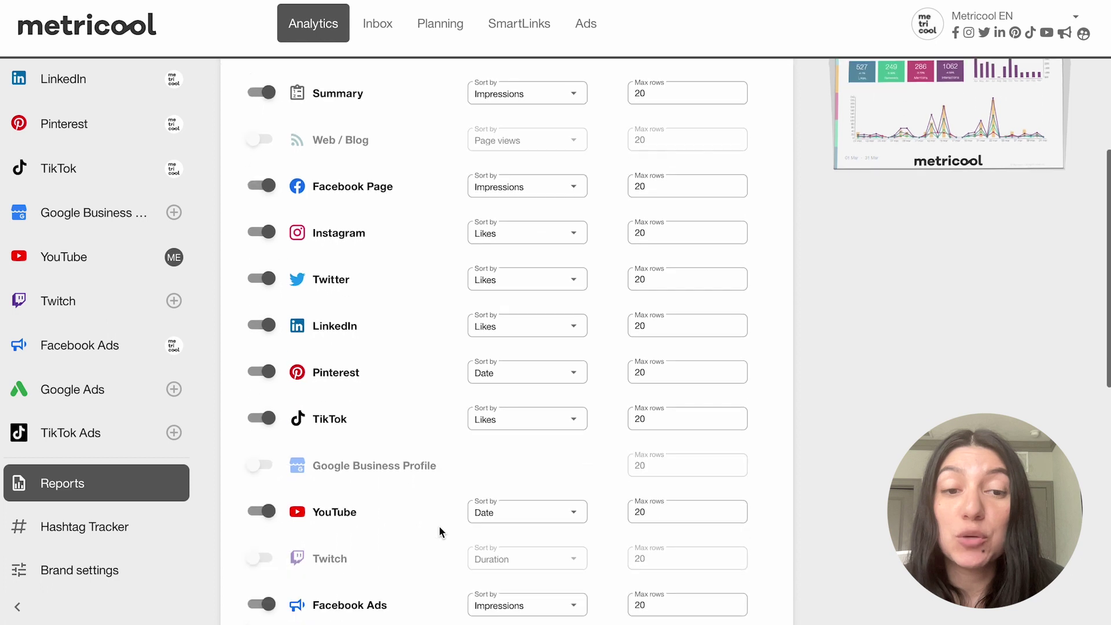
pyautogui.scroll(-5, 440, 526)
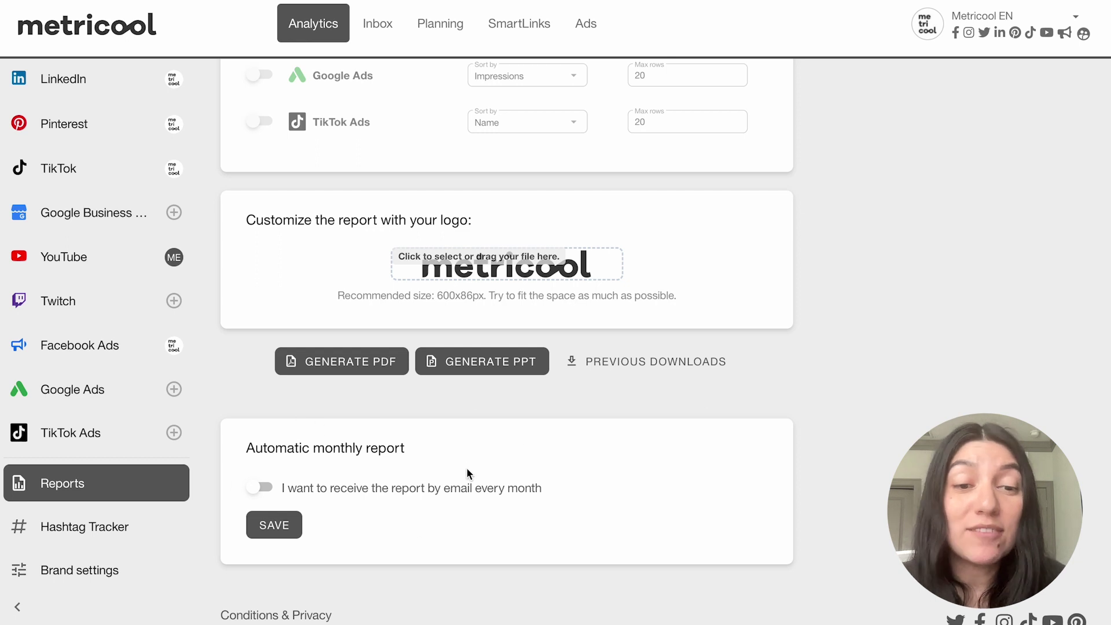
pyautogui.scroll(15, 419, 275)
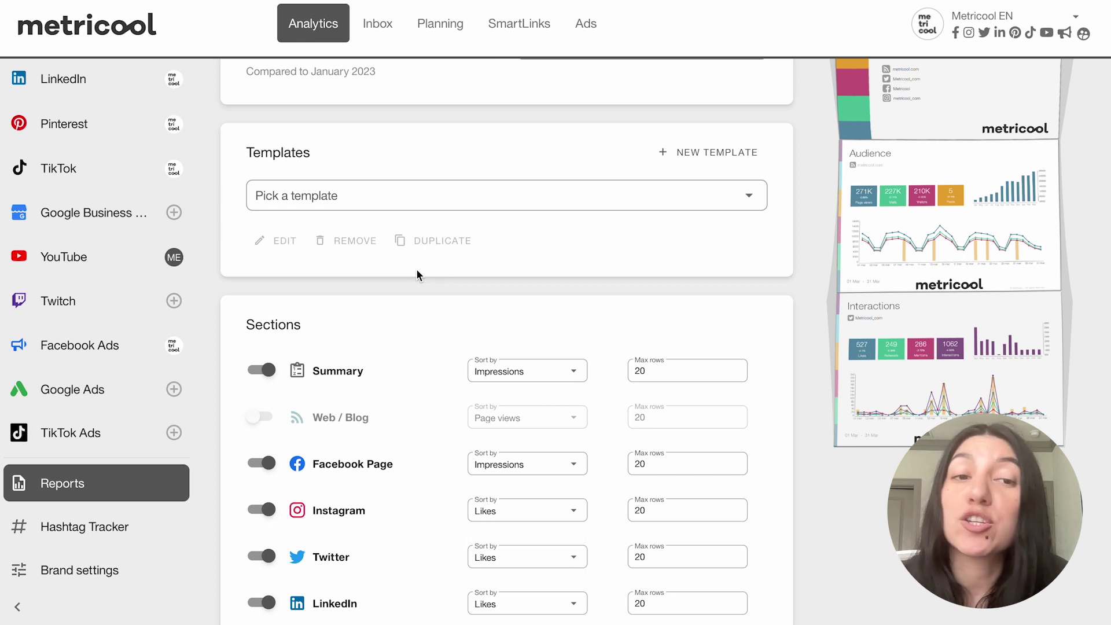
pyautogui.scroll(3, 419, 275)
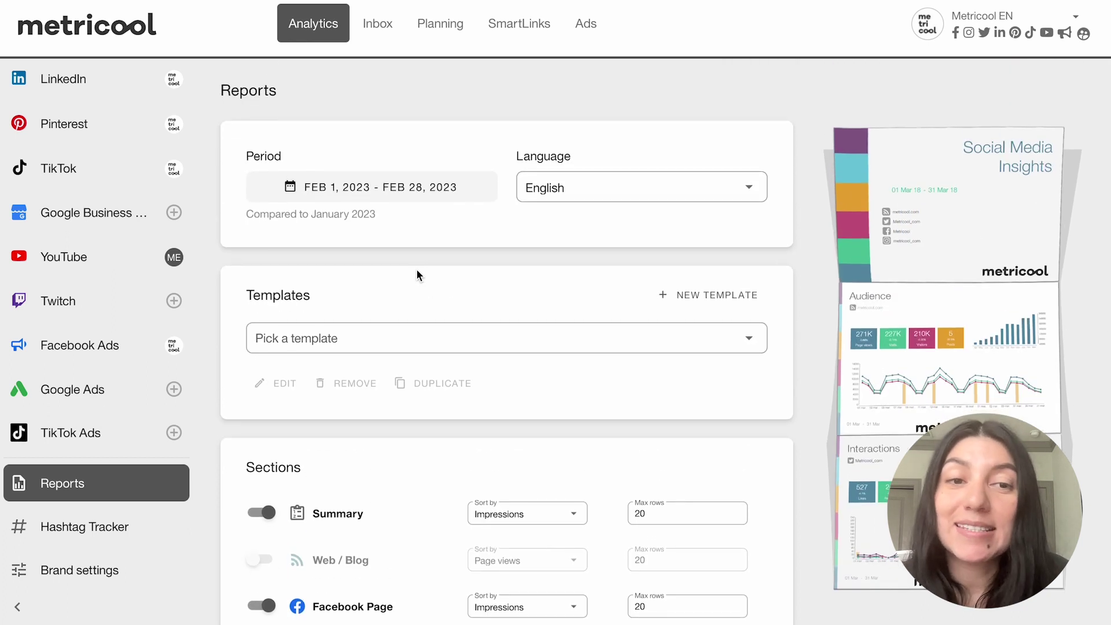
pyautogui.click(68, 527)
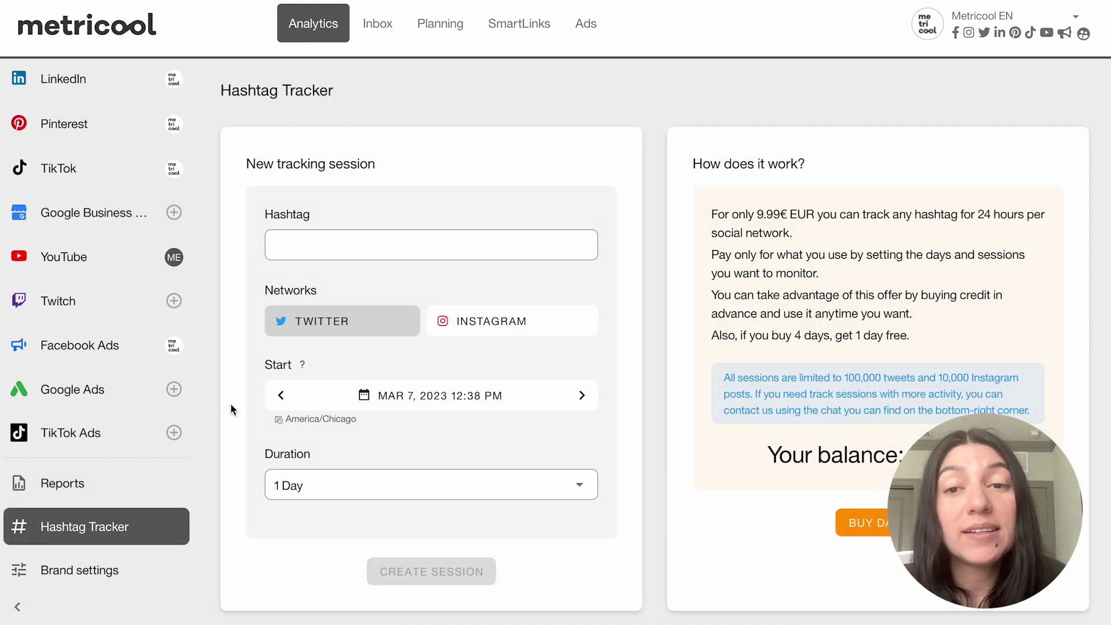
# Switch the tracked network from Twitter to Instagram
pyautogui.click(401, 336)
pyautogui.click(473, 326)
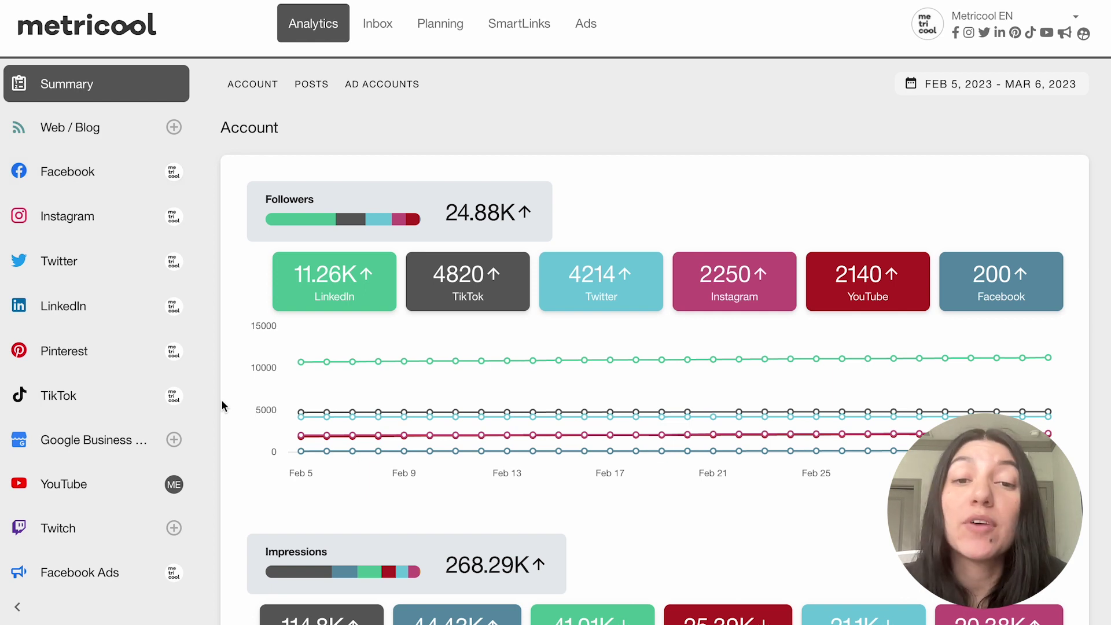
pyautogui.scroll(-1, 66, 467)
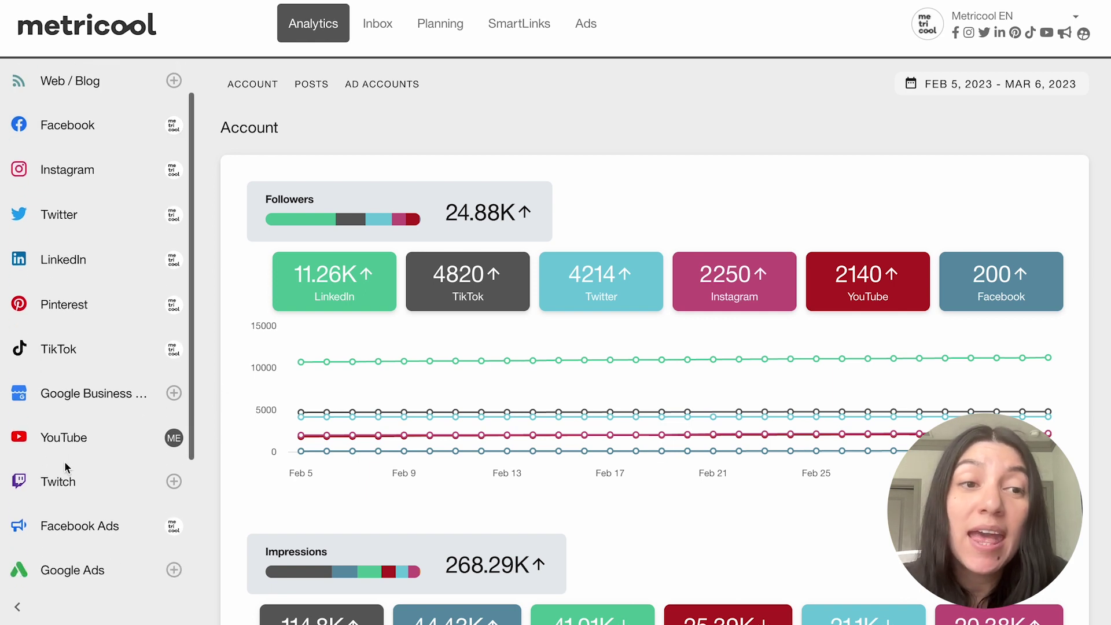
pyautogui.scroll(-3, 65, 466)
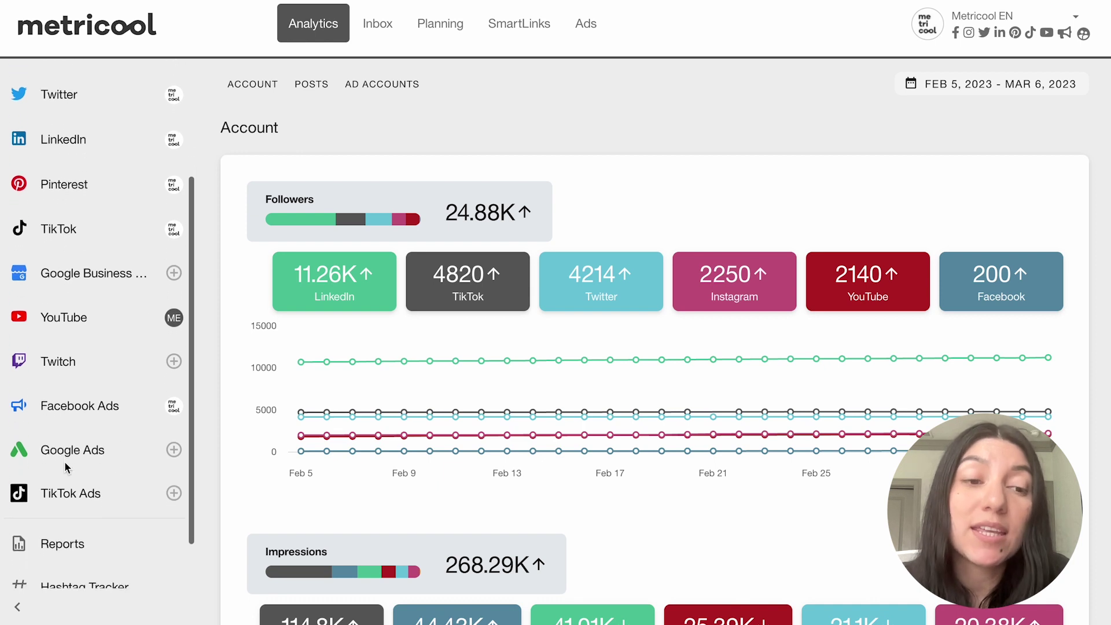
pyautogui.scroll(3, 65, 463)
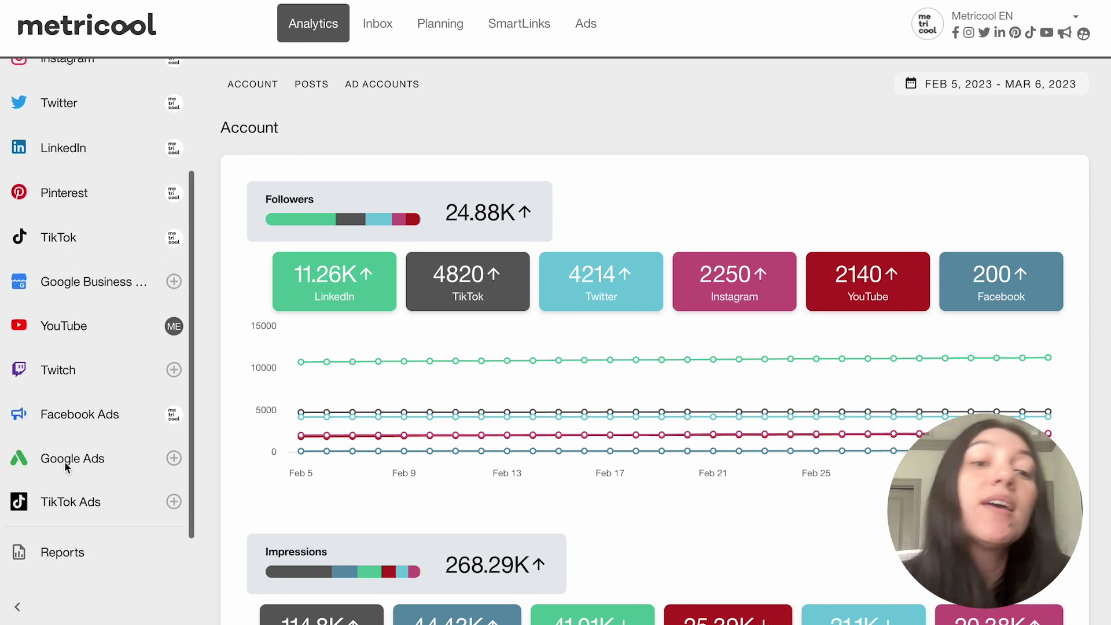
pyautogui.scroll(1, 66, 468)
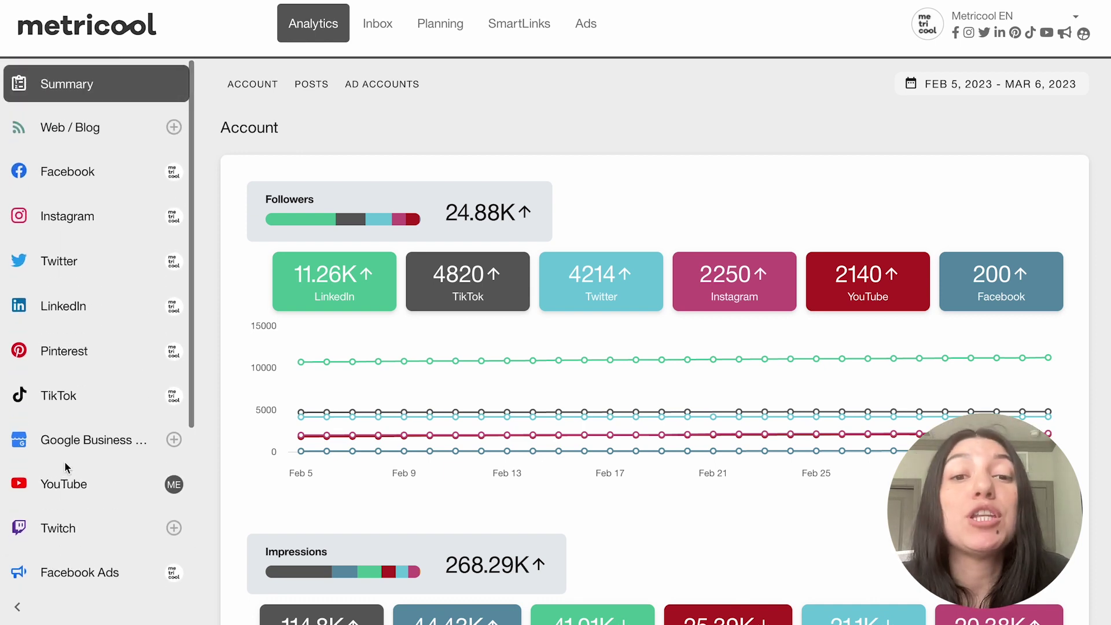